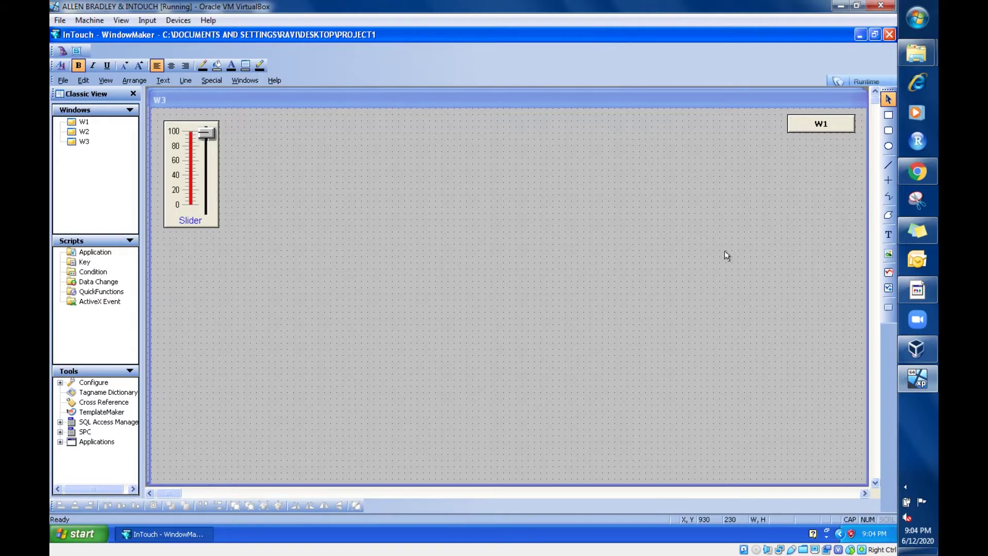
Draw a tall rectangle near the centre of window W3.
click(887, 116)
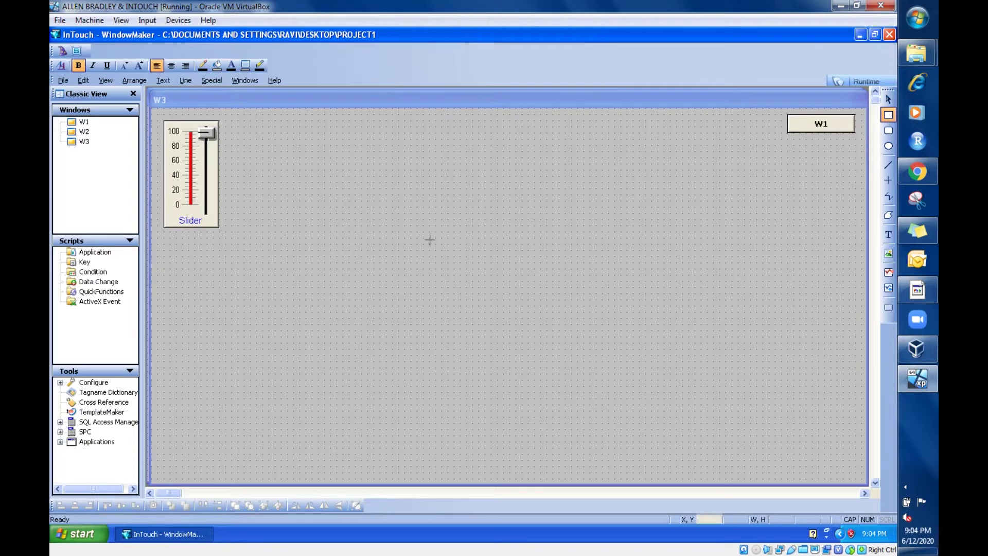
drag(410, 217, 521, 367)
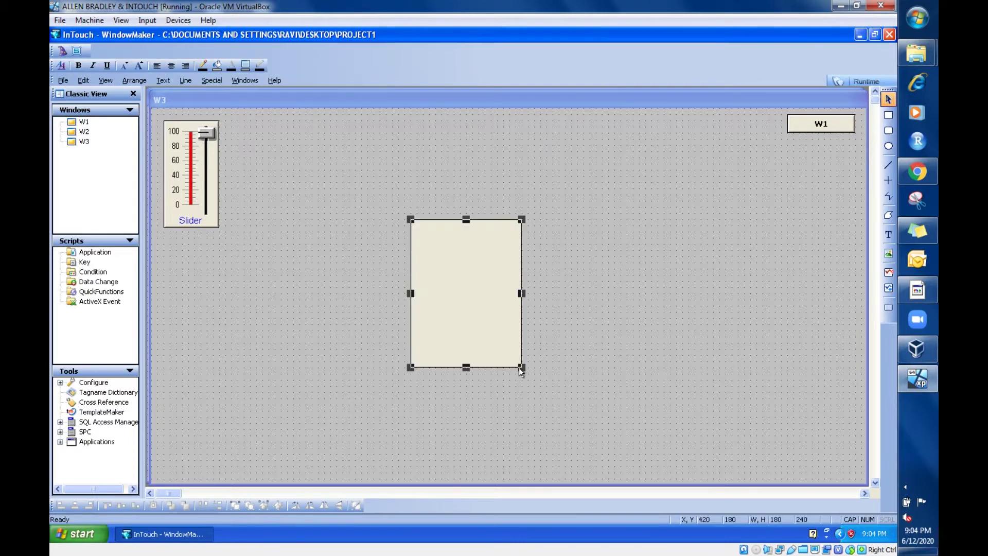
click(566, 381)
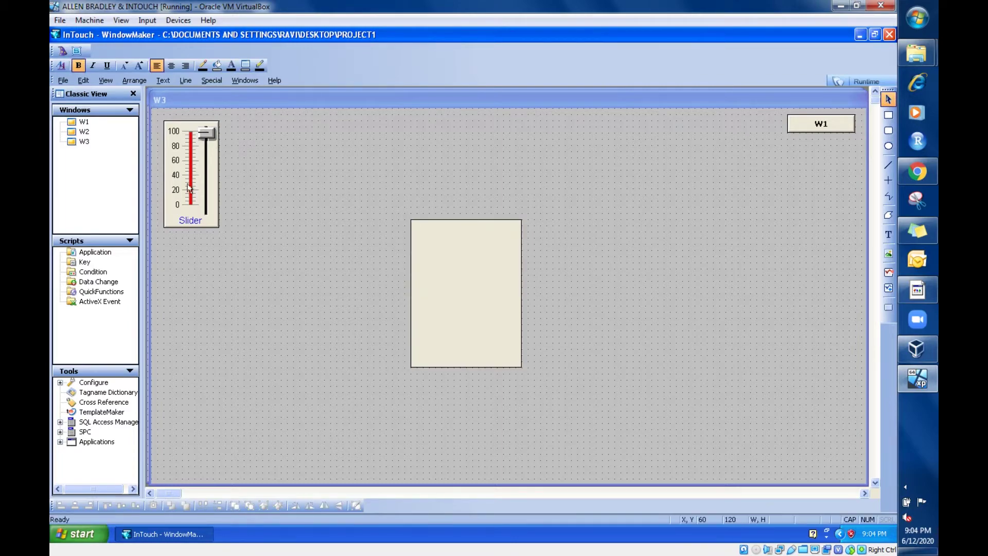
Move and enlarge the 0–100 Slider beside the rectangle, then open the rectangle's animation links.
drag(190, 187, 258, 295)
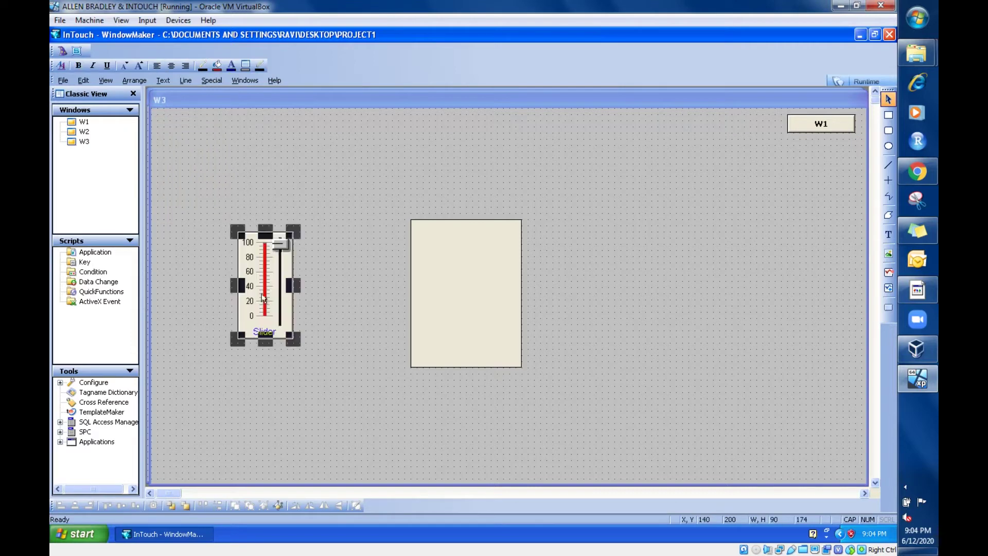
mouse_move(288, 341)
mouse_down()
mouse_move(308, 353)
mouse_move(311, 373)
mouse_move(287, 335)
mouse_up()
click(335, 365)
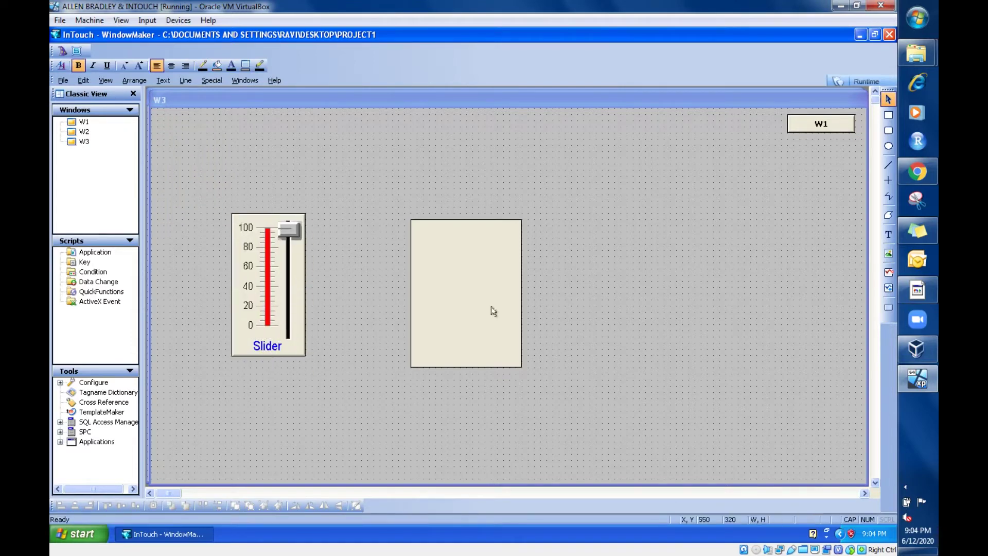
double_click(491, 308)
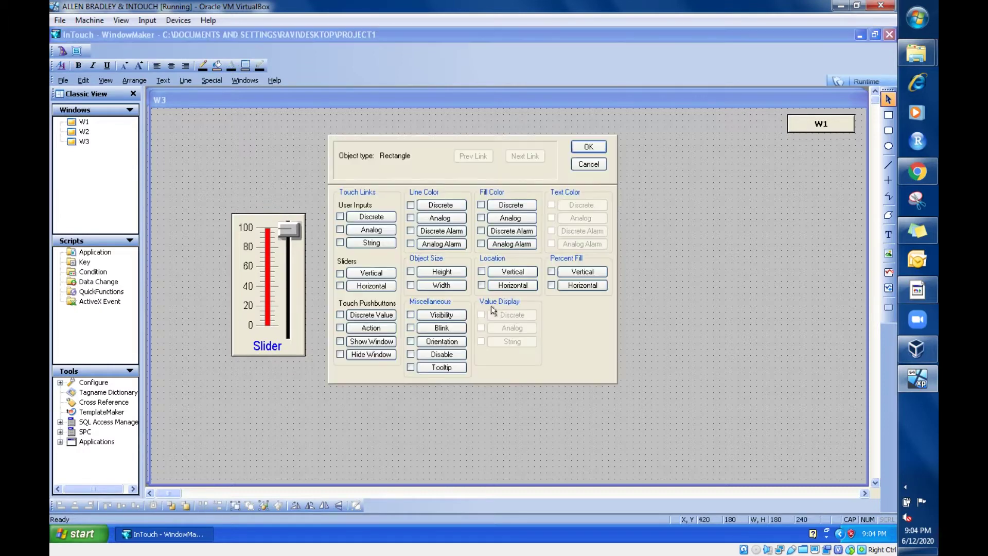
Set the rectangle's Percent Fill Vertical expression to the LEVEL tag and apply the links.
click(590, 272)
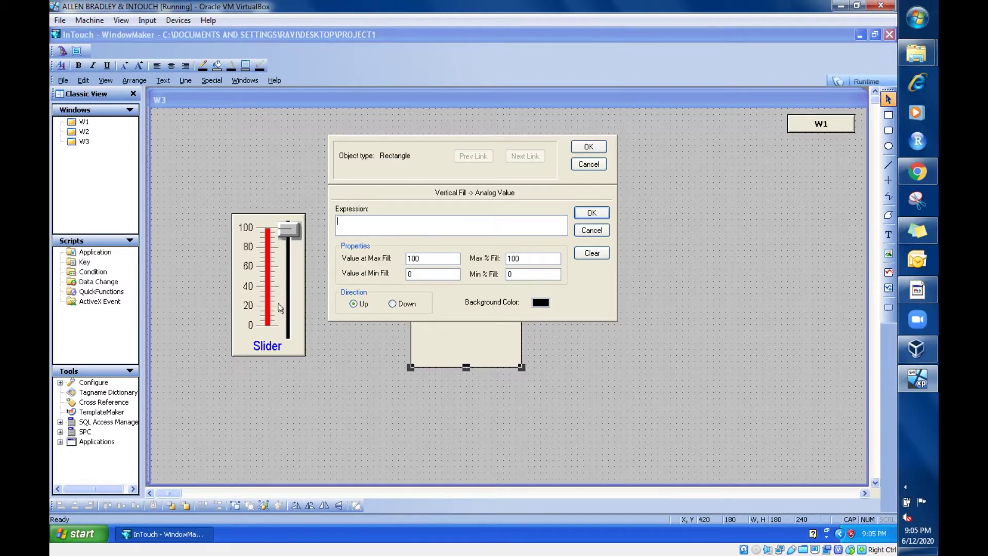
double_click(356, 225)
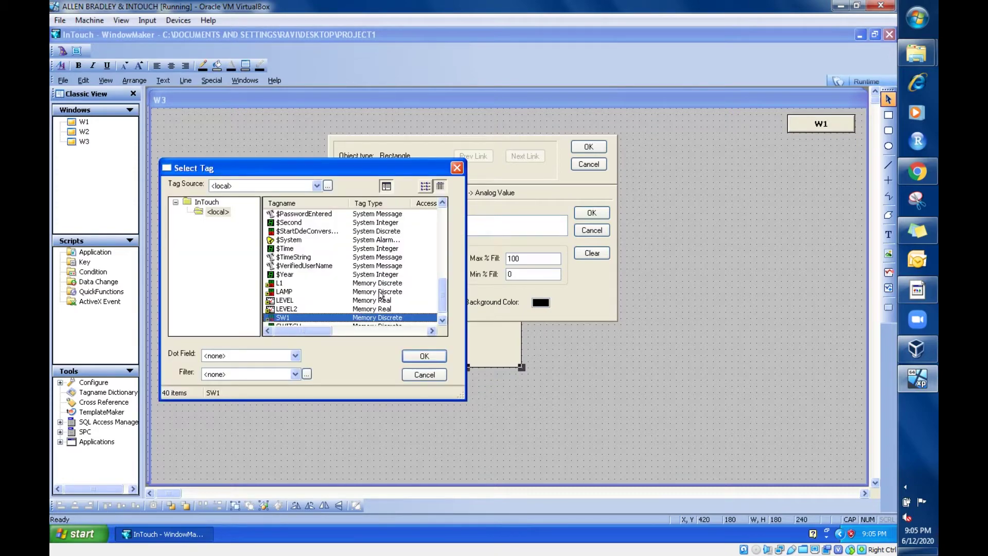
double_click(287, 301)
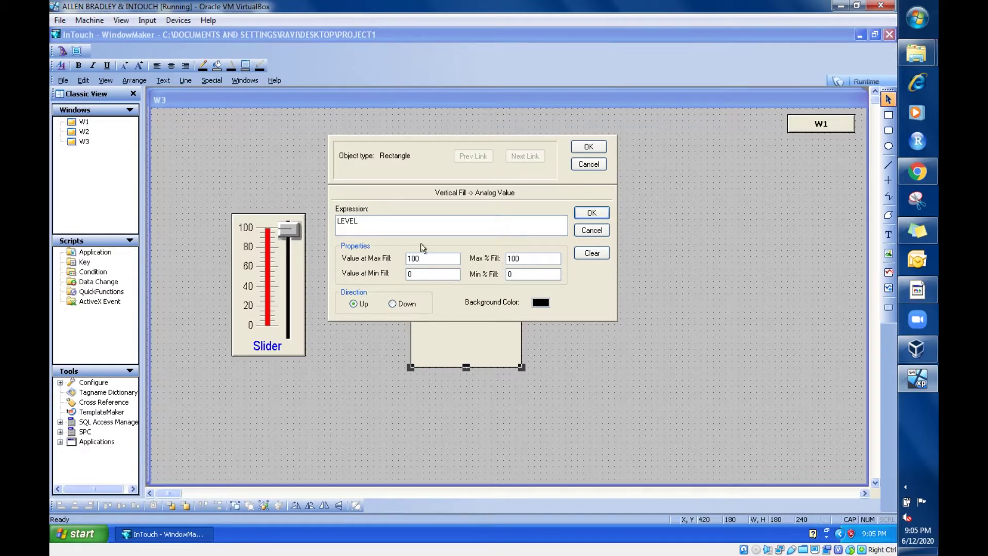
click(591, 214)
click(594, 148)
Launch W3 in WindowViewer and dismiss the missing-license and demo-mode notices.
click(724, 309)
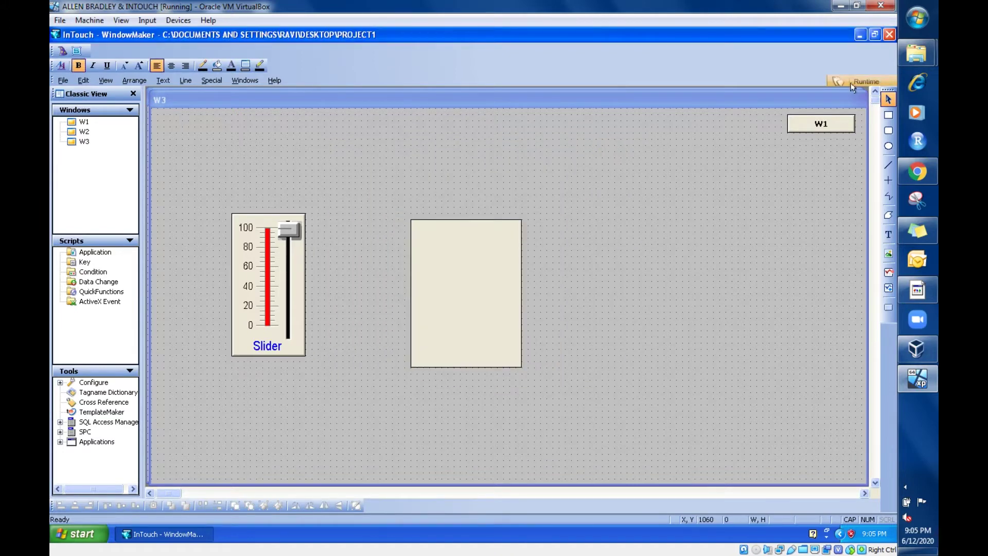
click(847, 82)
click(475, 311)
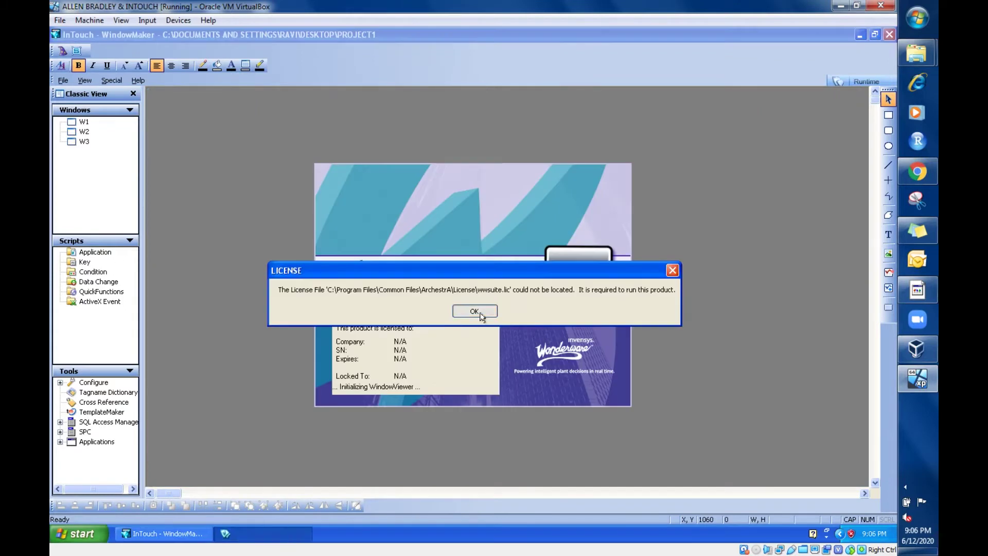
click(526, 312)
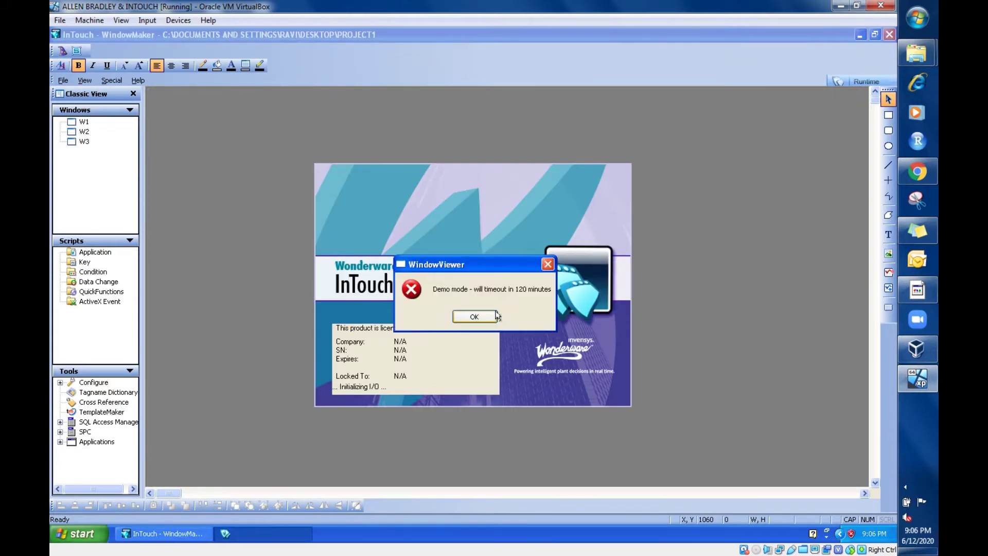
click(494, 315)
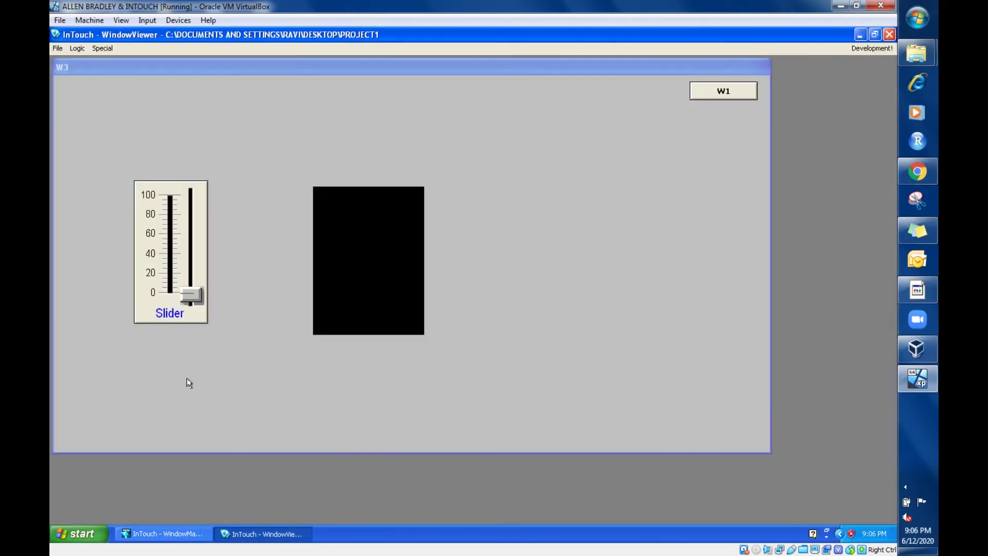
Slide LEVEL up to 100 and back down to about 75 while watching the rectangle's fill.
click(186, 297)
drag(186, 289, 185, 182)
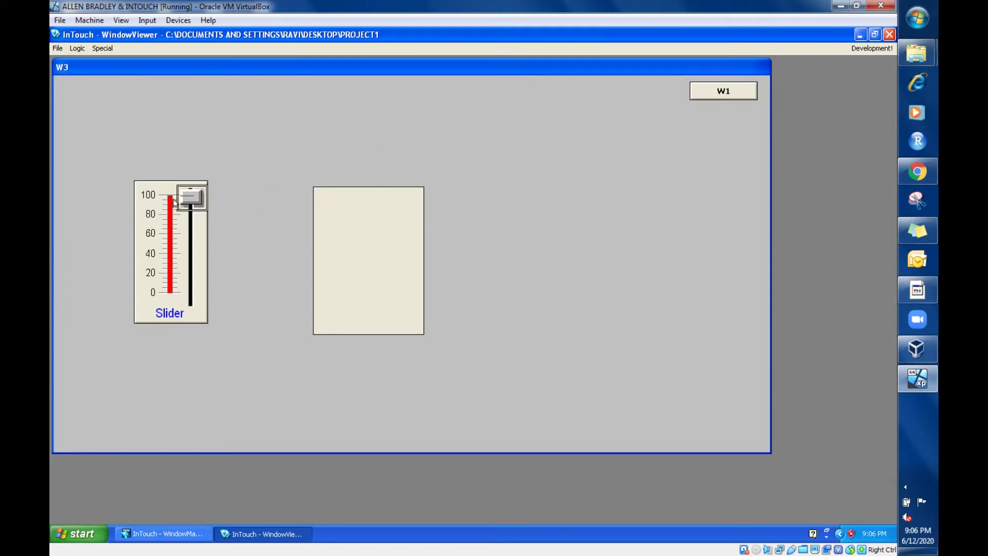
drag(187, 194, 193, 311)
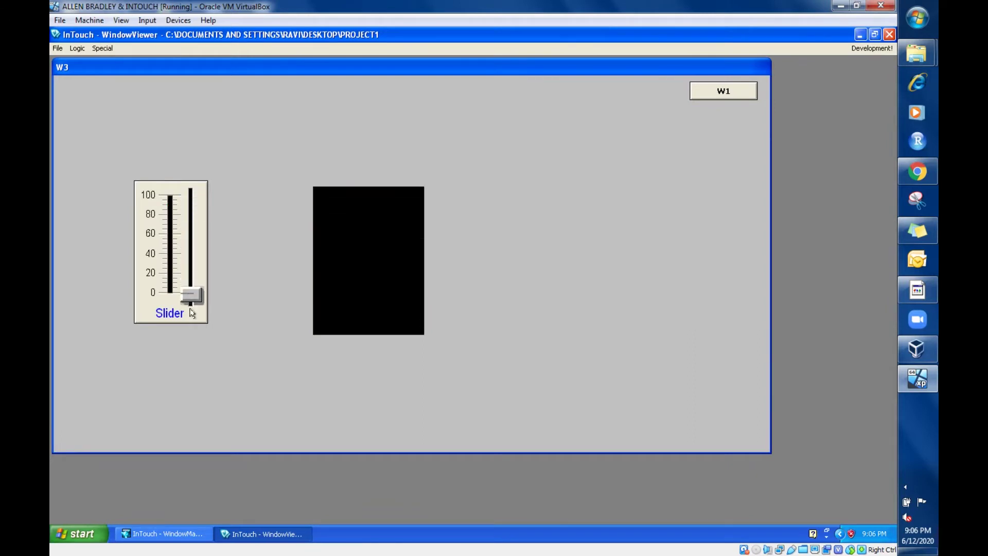
Back in WindowMaker, change the rectangle's vertical fill direction to Down.
click(873, 50)
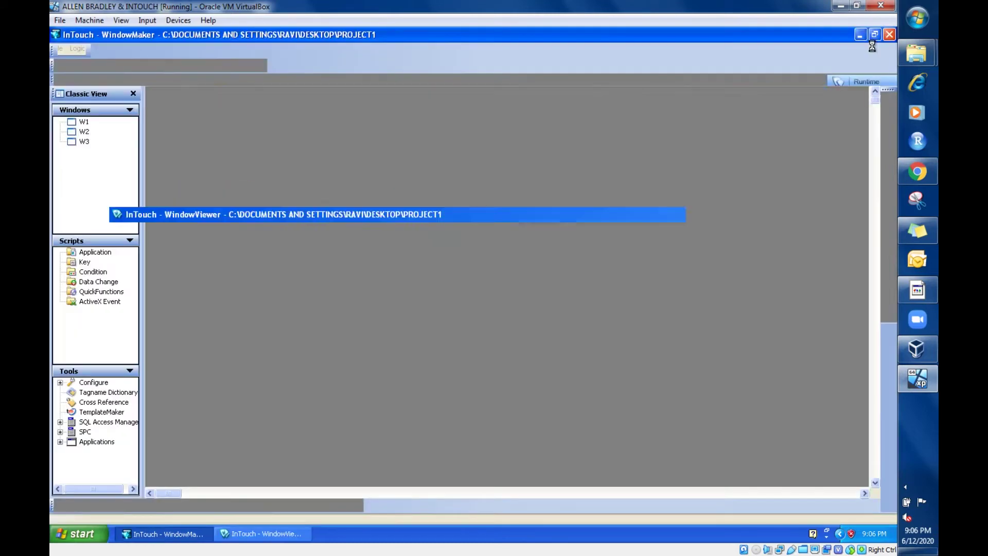
double_click(432, 268)
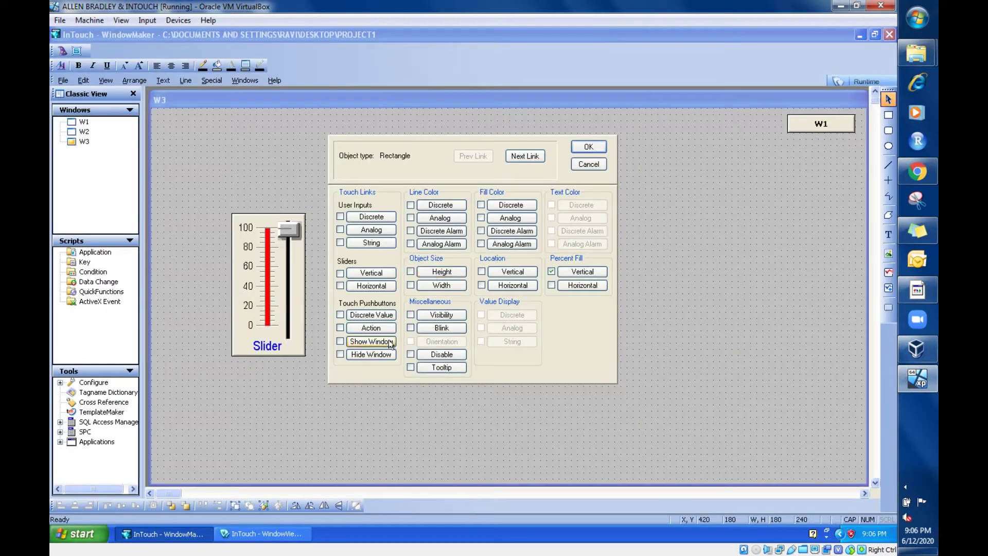
click(584, 272)
click(584, 273)
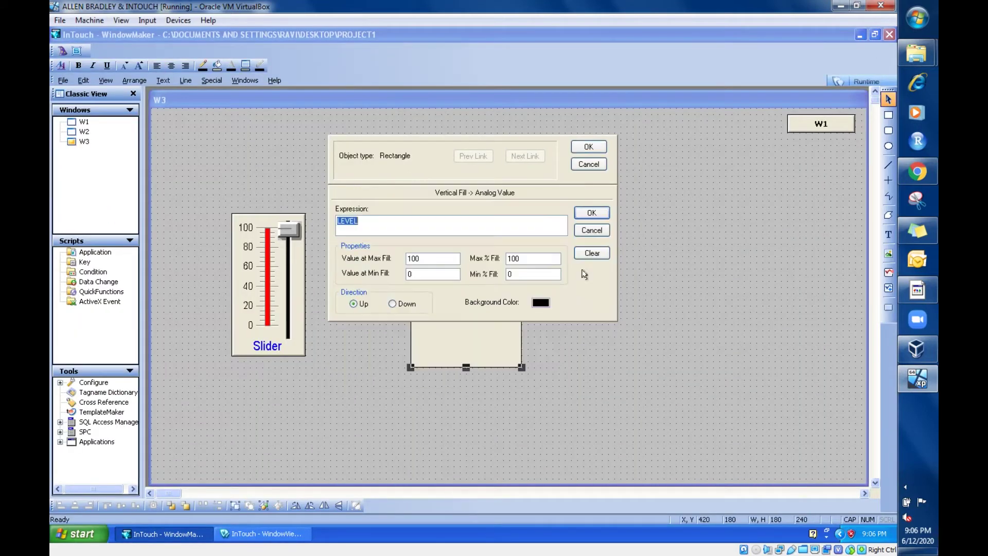
click(404, 305)
click(592, 213)
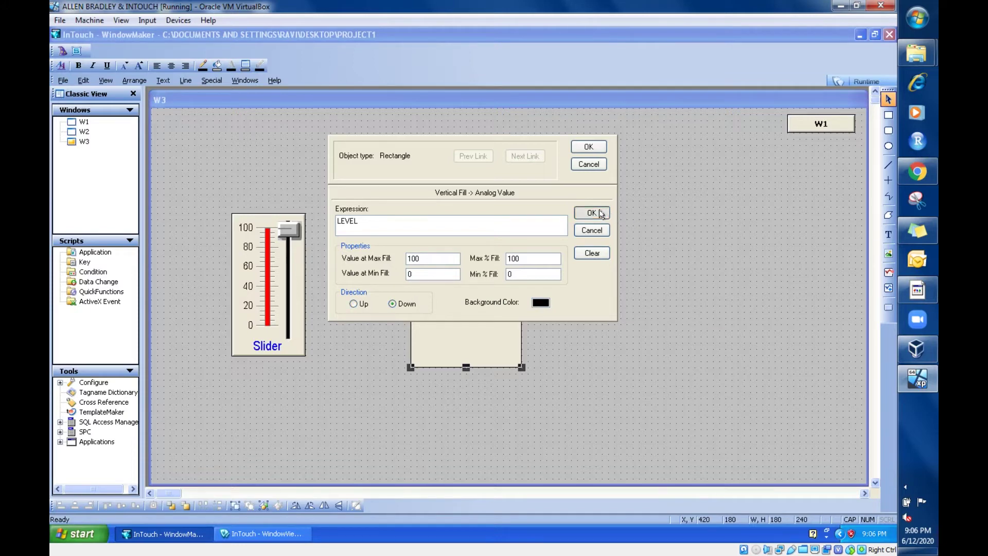
click(587, 148)
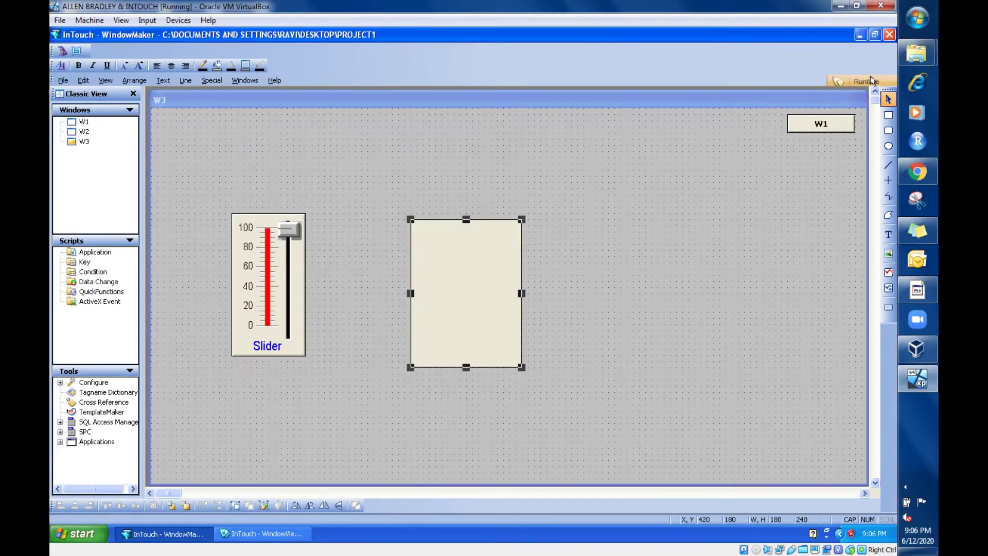
In runtime, slide LEVEL up to about 82, down to 0, then slightly up, watching the downward fill.
click(869, 80)
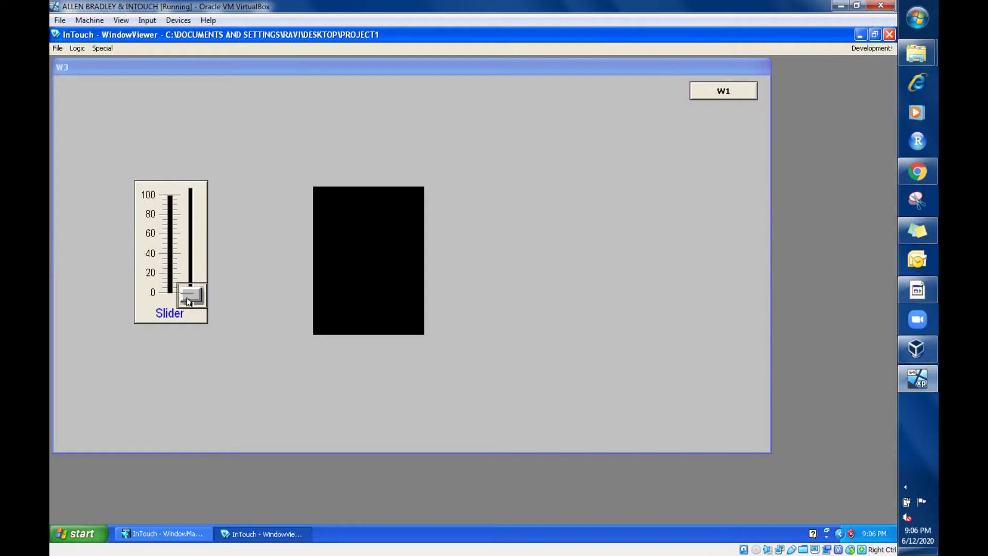
drag(191, 294, 181, 230)
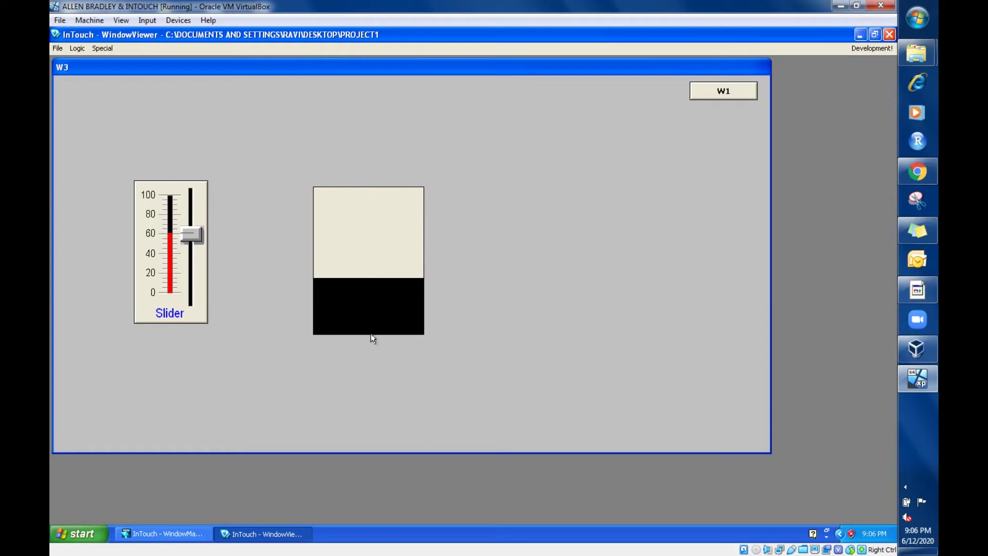
drag(192, 234, 189, 183)
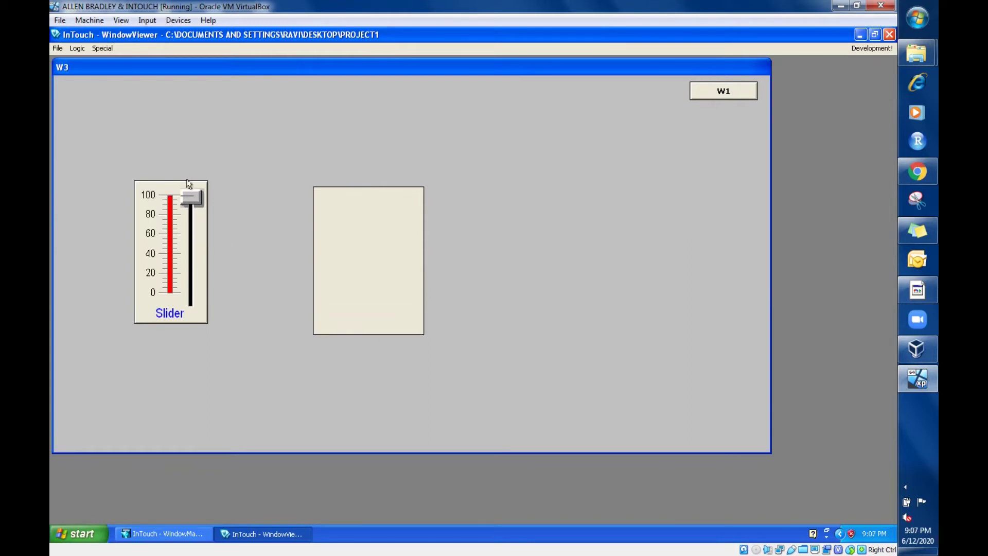
drag(191, 197, 191, 318)
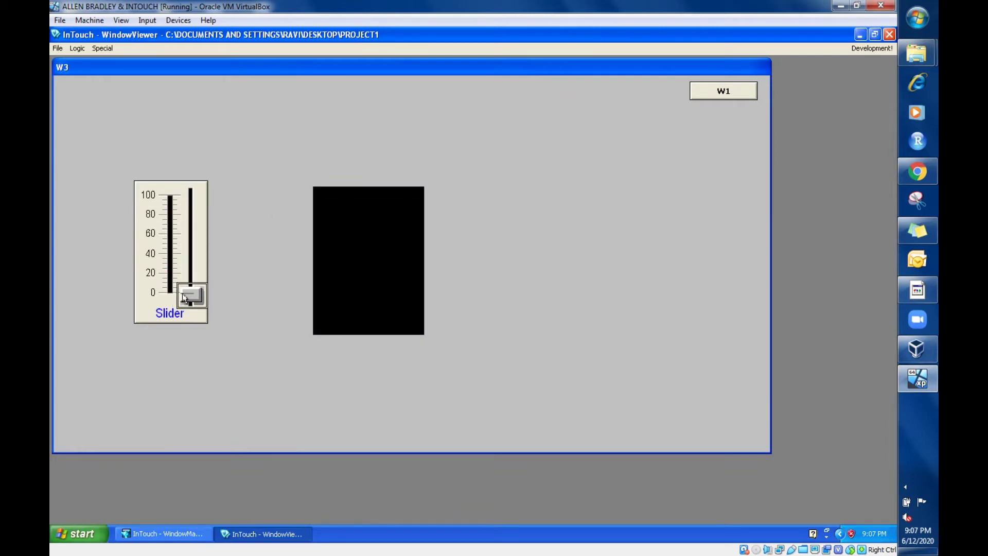
mouse_move(182, 294)
mouse_down()
mouse_move(167, 178)
mouse_move(189, 296)
mouse_up()
In development mode, lower the vertical fill's Max % Fill from 100, entering 5 in the field.
click(886, 49)
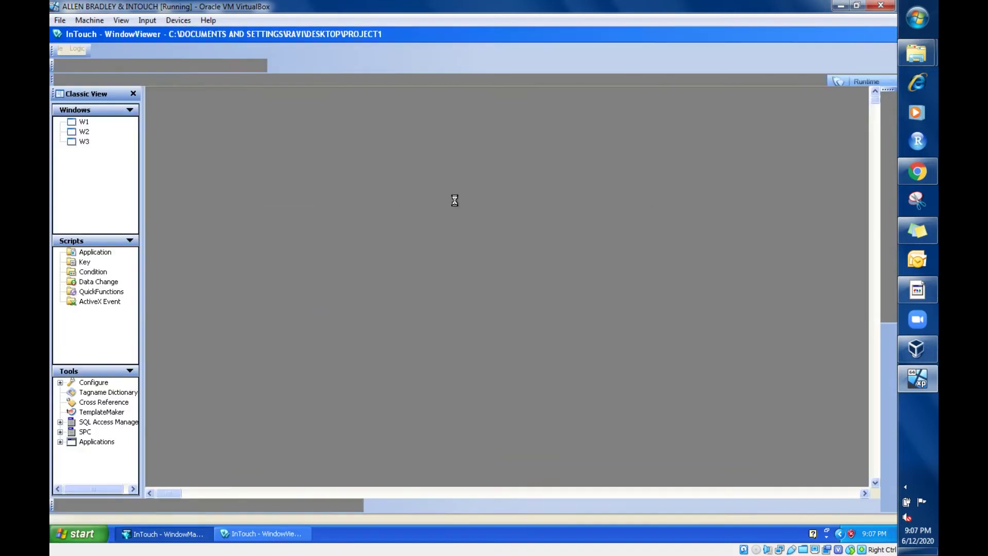
double_click(457, 271)
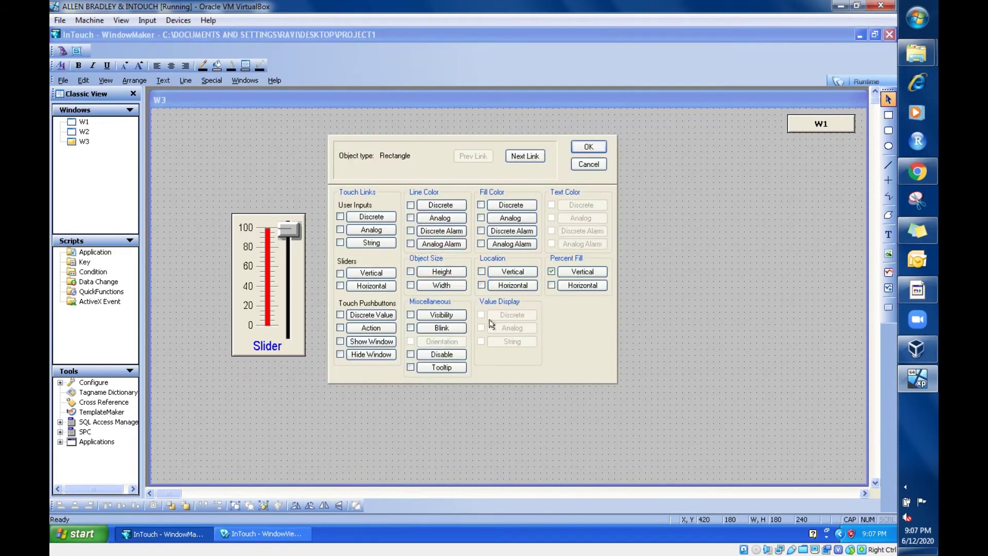
click(597, 273)
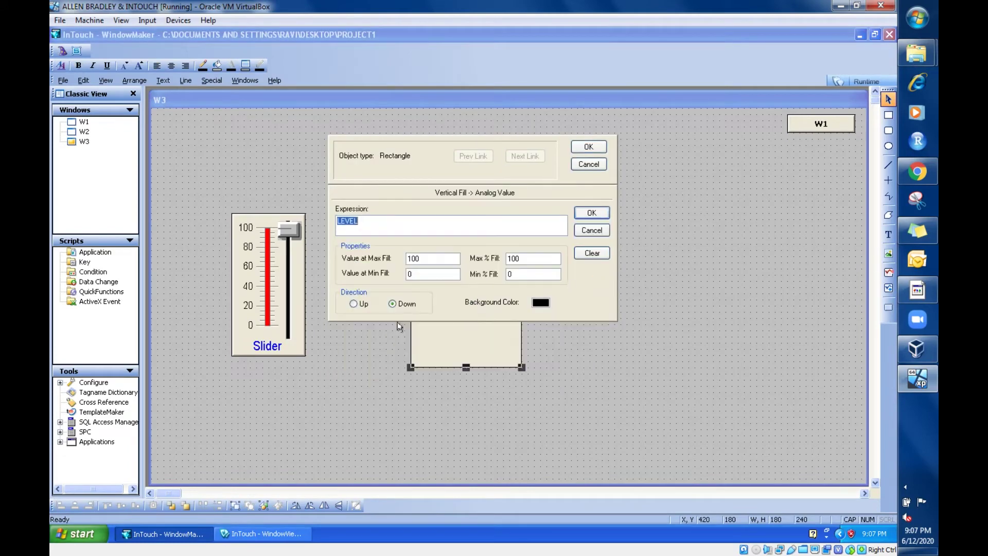
double_click(525, 259)
text(50)
click(592, 213)
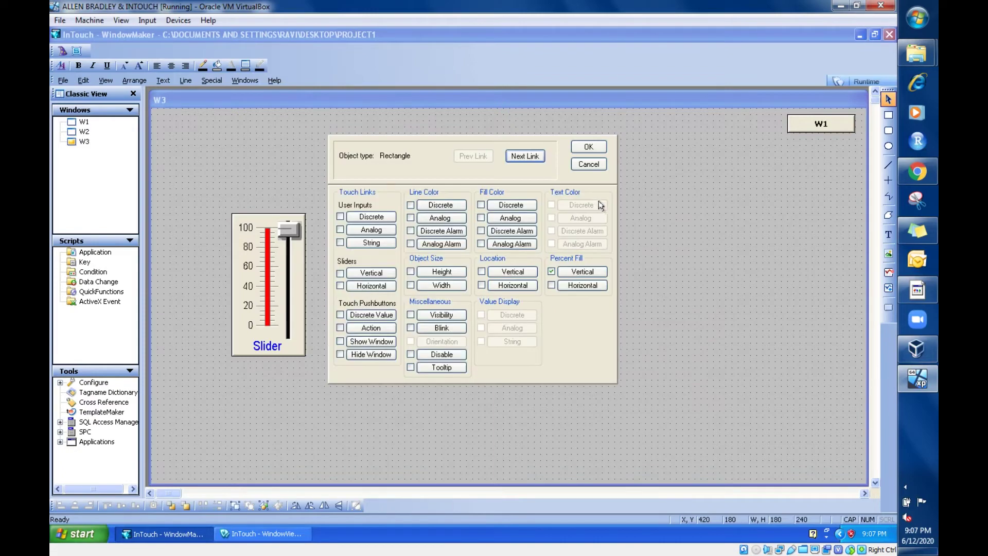
click(589, 147)
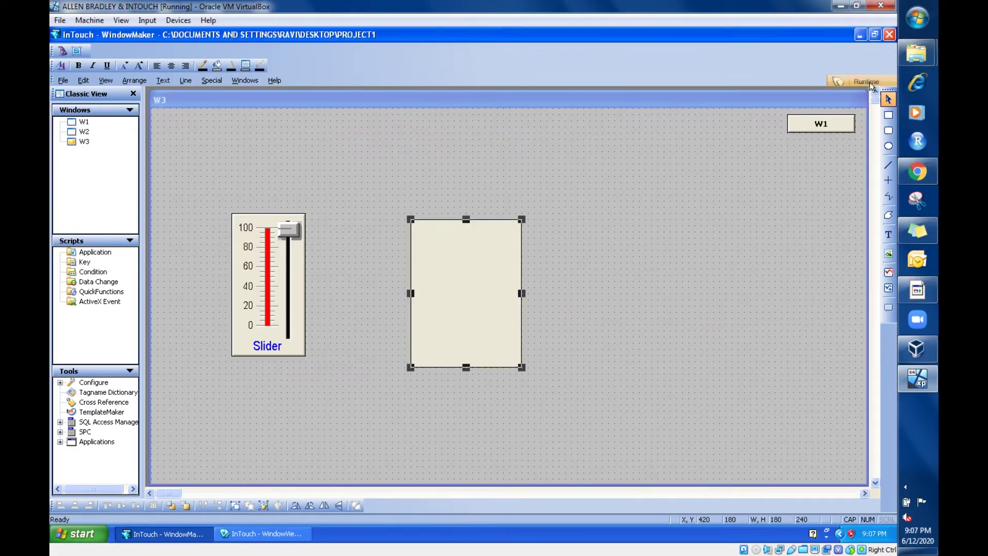
Run W3, slide LEVEL to 100 and back to 0, then reopen the rectangle's animation links.
click(865, 81)
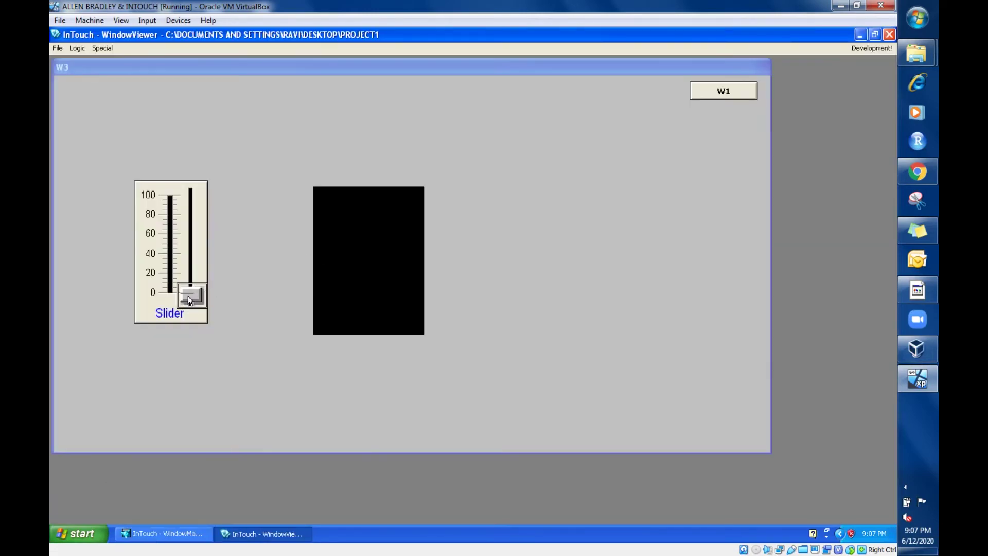
click(188, 295)
drag(188, 294, 186, 175)
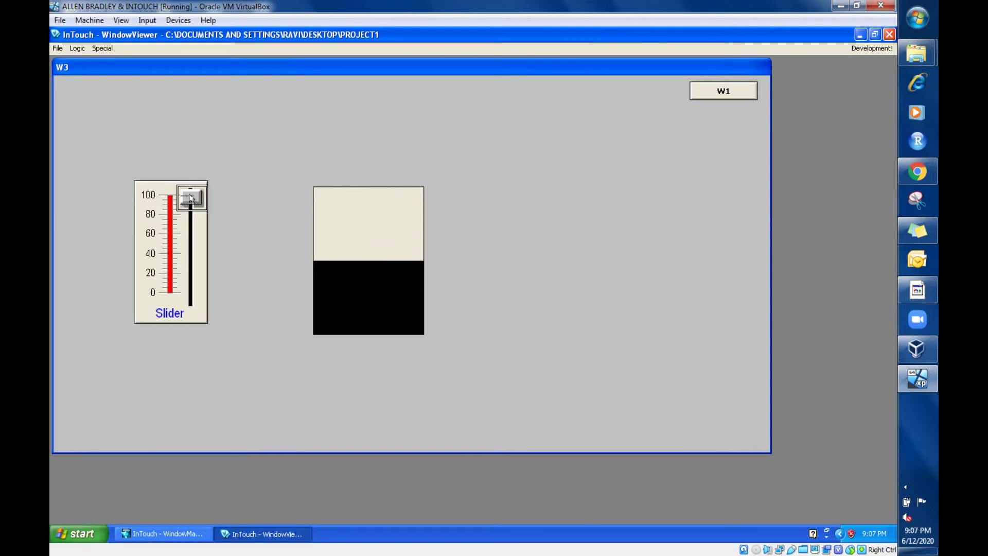
drag(190, 198, 200, 298)
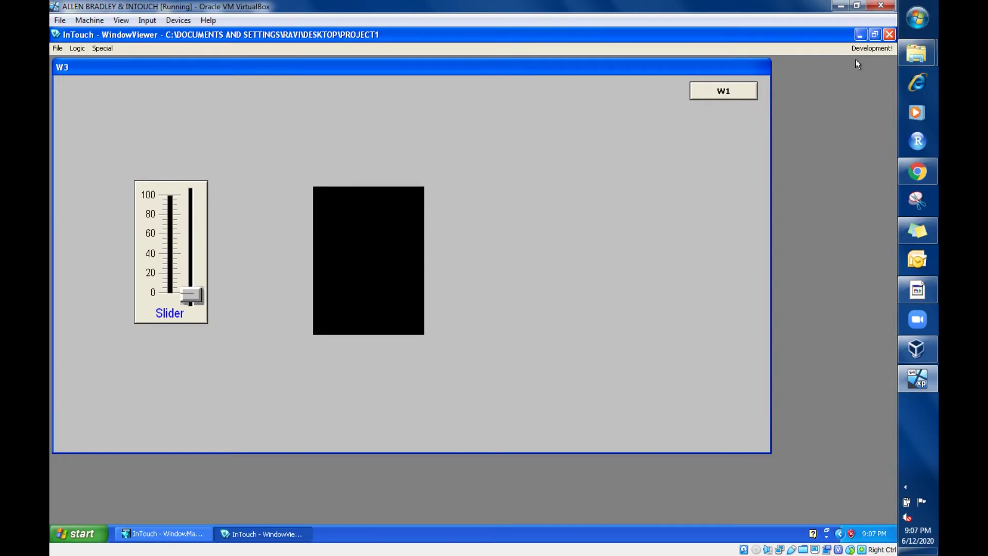
click(872, 48)
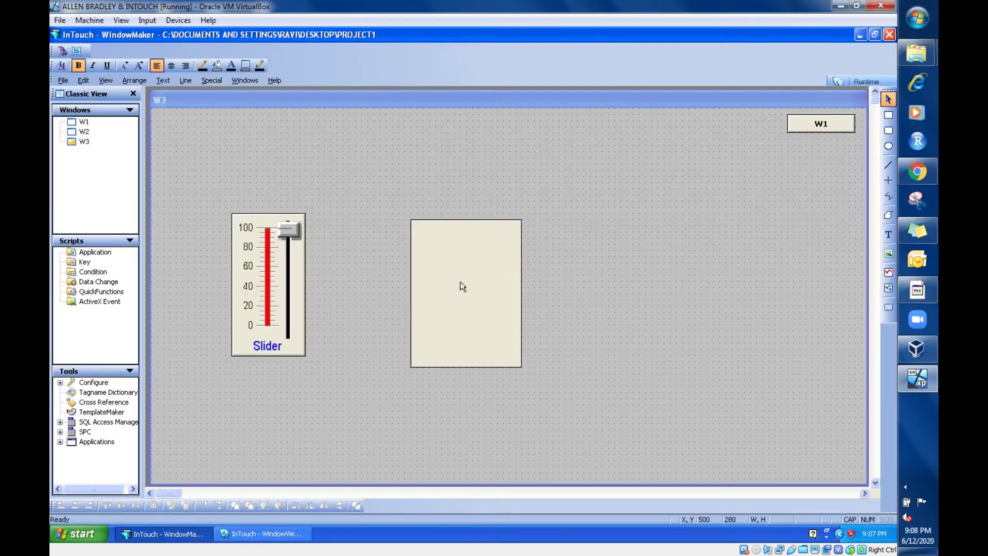
double_click(462, 287)
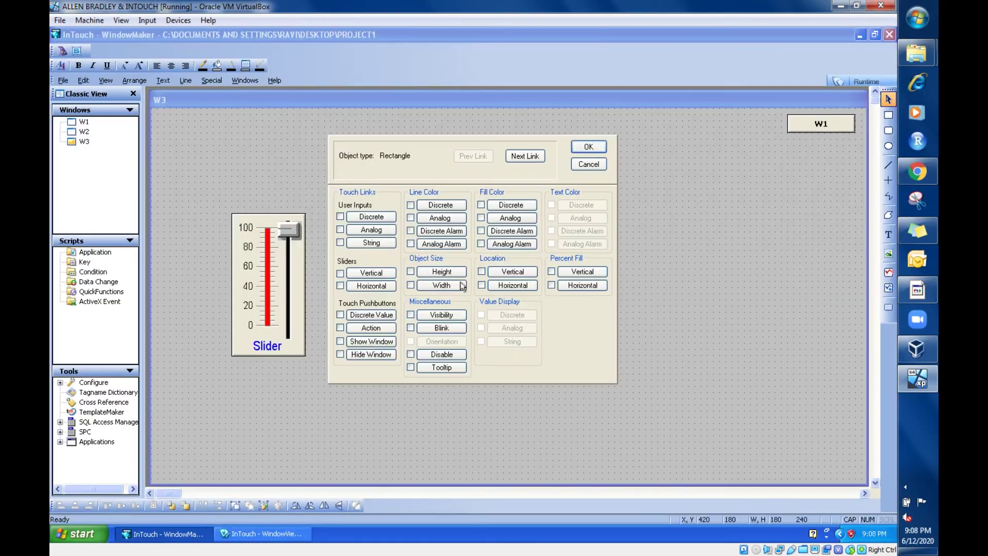
Make the vertical fill's background colour yellow instead of black, then run W3 again.
click(578, 276)
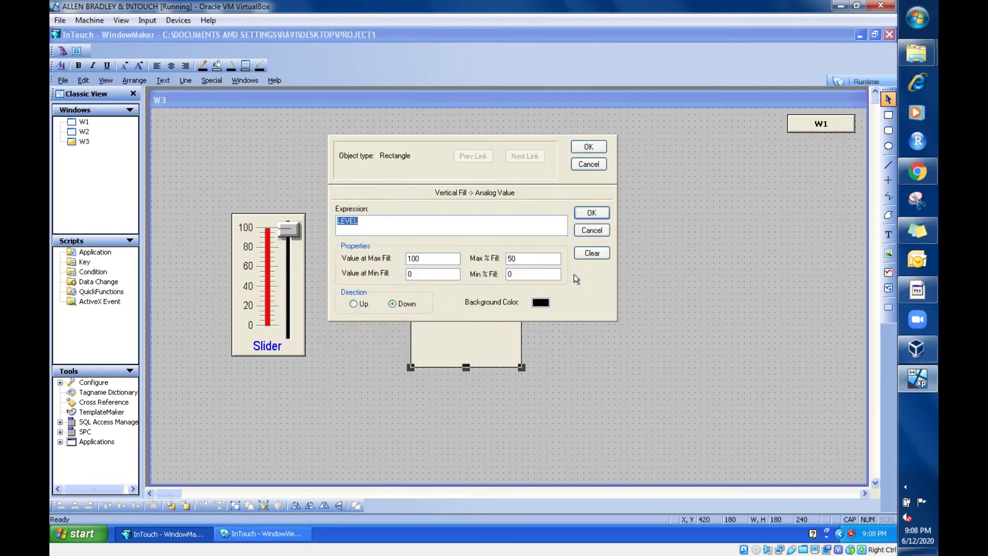
click(542, 303)
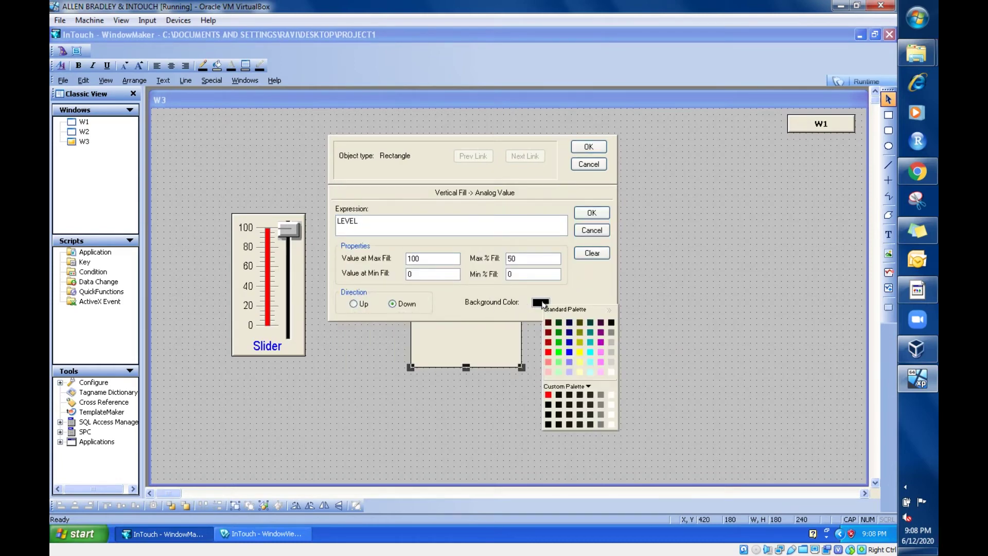
click(579, 350)
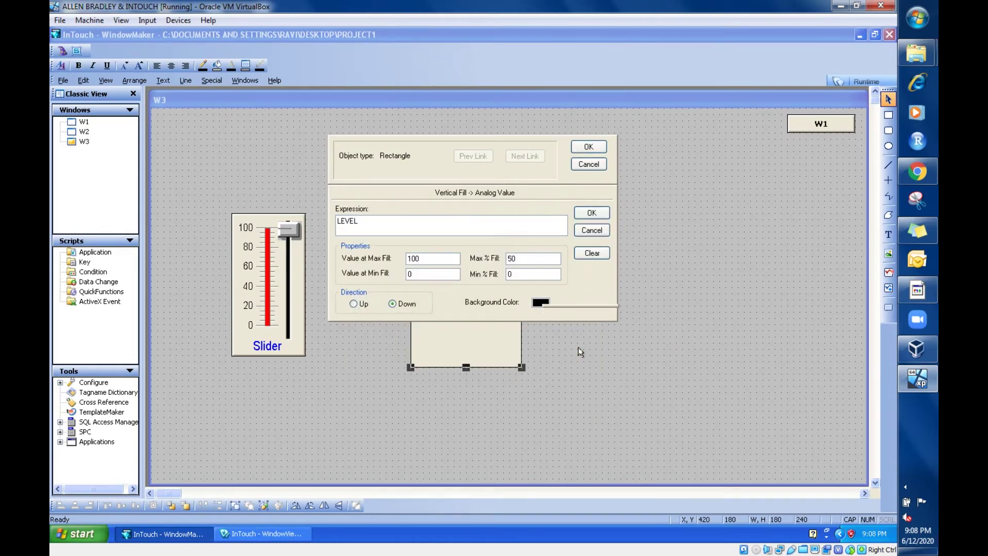
click(592, 214)
click(603, 148)
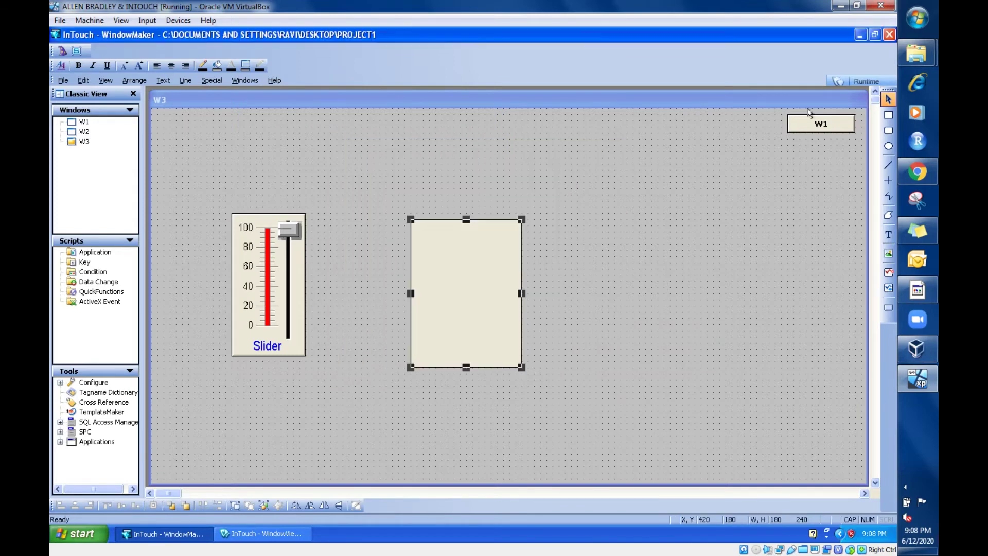
click(856, 79)
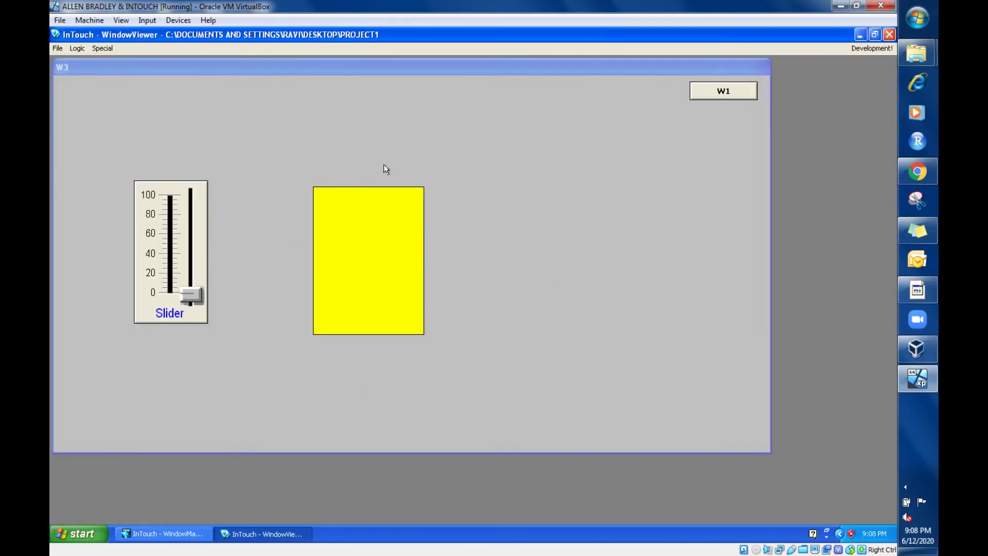
Slide LEVEL to 100 and back to 0 to check the yellow fill, then return to development.
drag(200, 293, 199, 171)
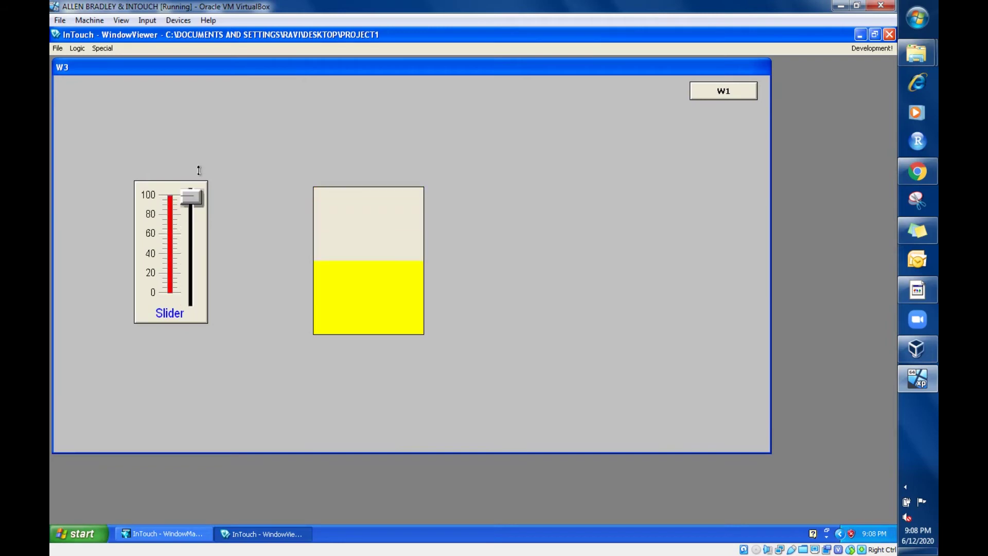
drag(194, 256, 198, 366)
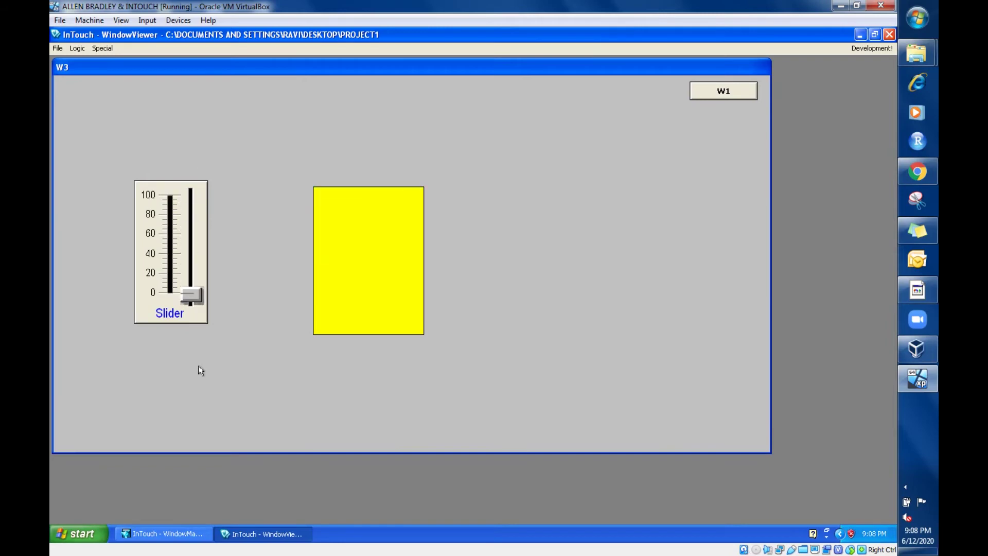
click(862, 49)
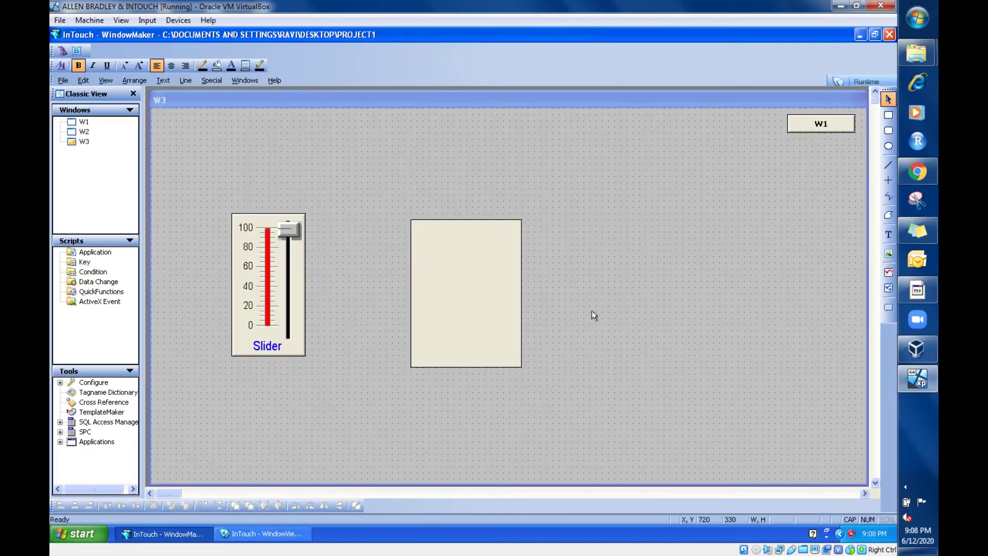
Replace the rectangle's vertical percent fill link with a horizontal percent fill link.
double_click(441, 291)
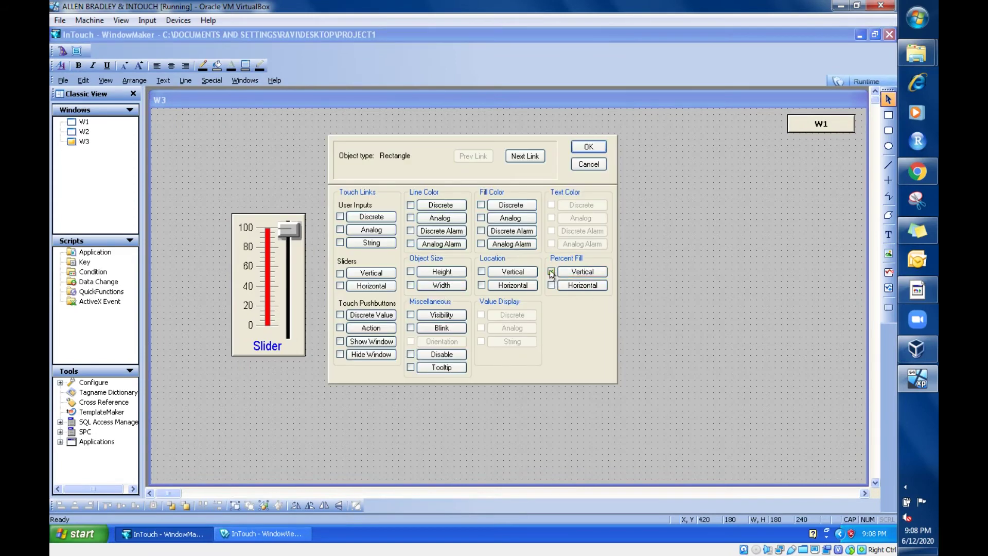
click(552, 272)
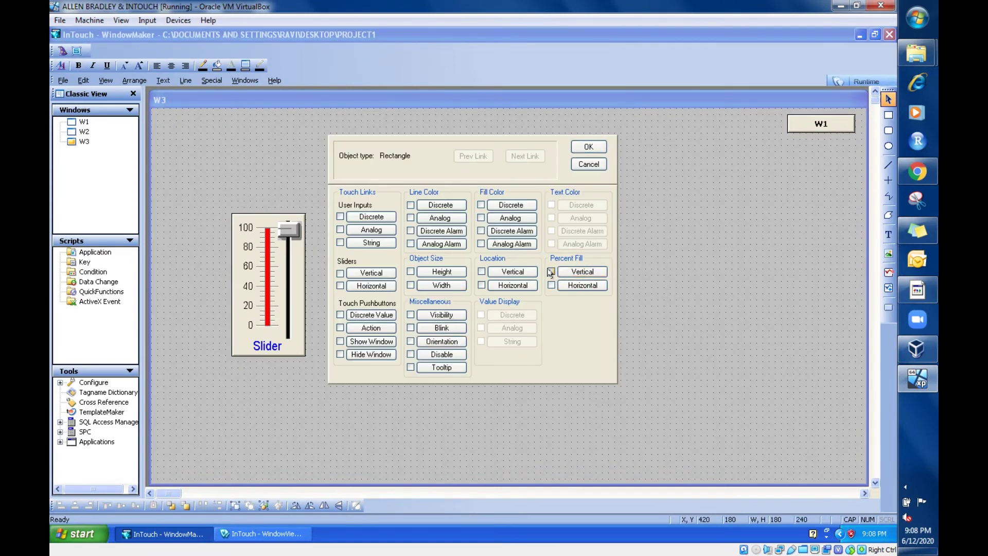
click(551, 285)
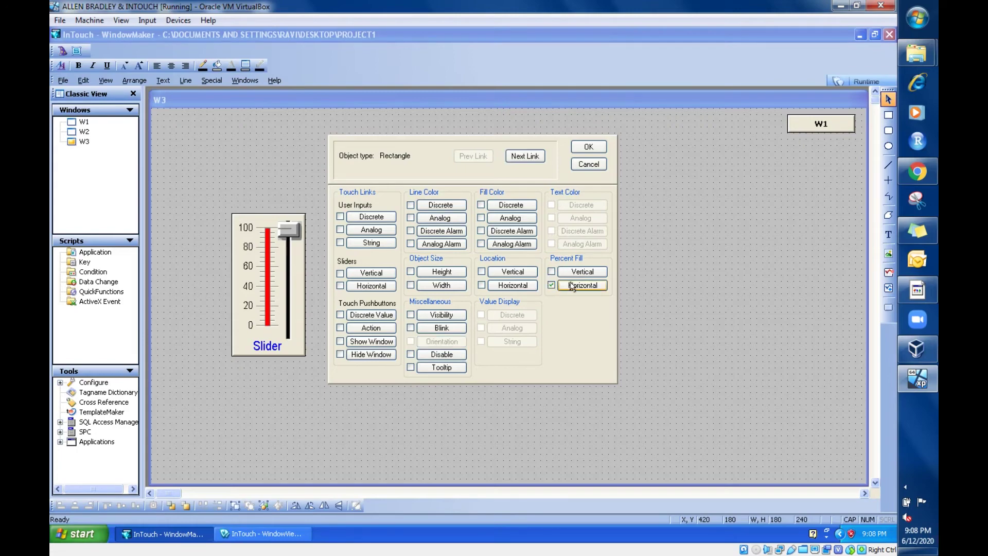
Set the horizontal fill expression to LEVEL, keep the Right direction, and run W3 to test it.
click(572, 287)
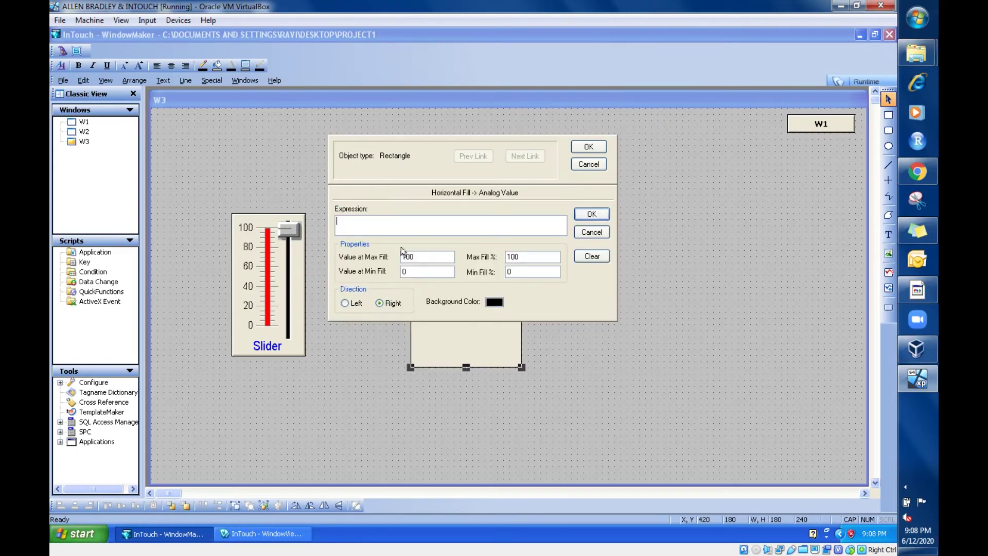
double_click(413, 220)
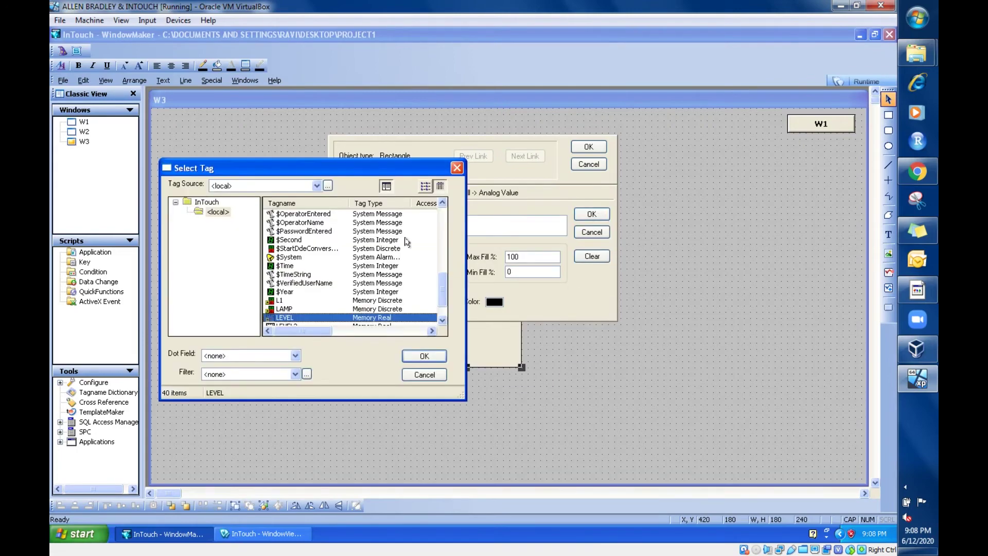
double_click(381, 317)
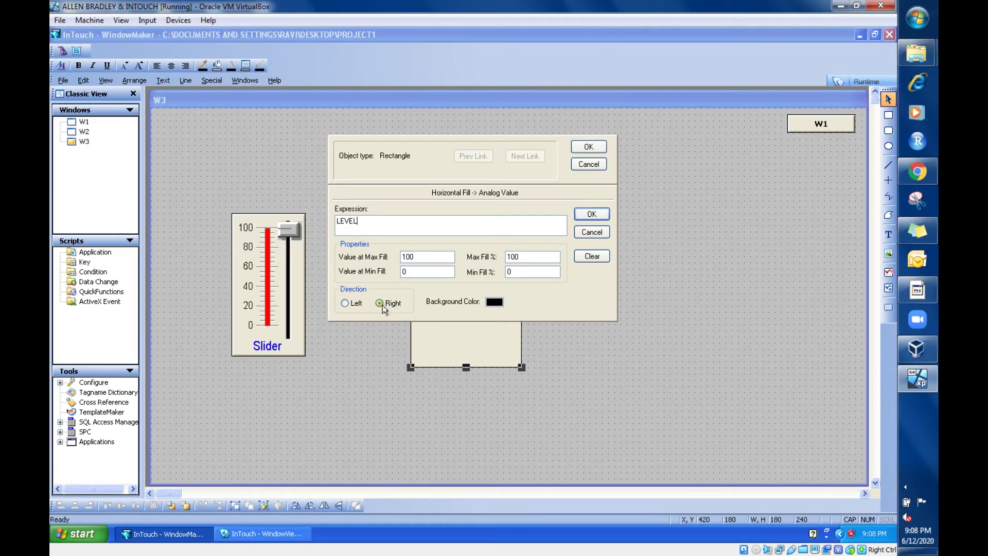
click(596, 215)
click(587, 150)
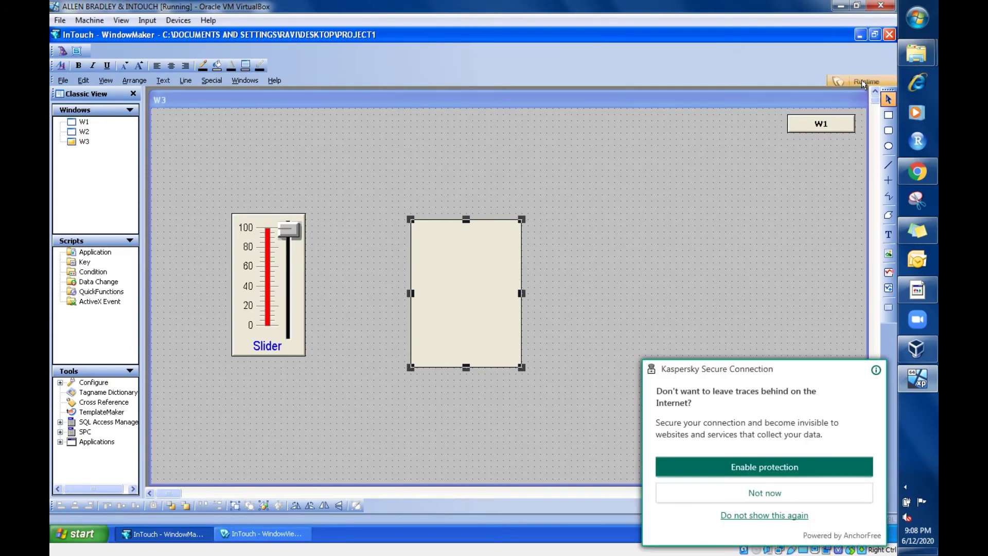
click(862, 82)
Test the rectangle's fill at LEVEL about 22, 62, 0 and 40, then return to development.
click(736, 502)
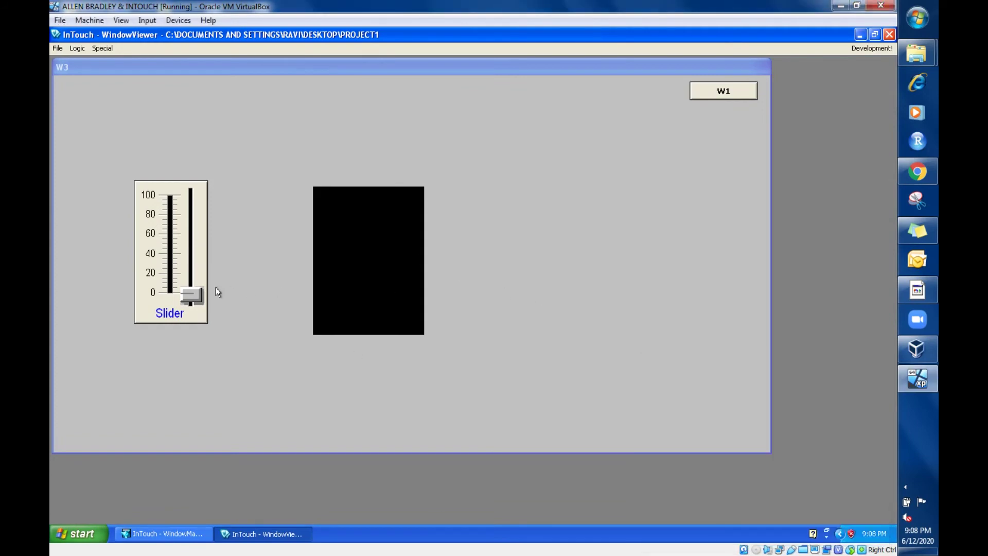
drag(198, 299, 197, 269)
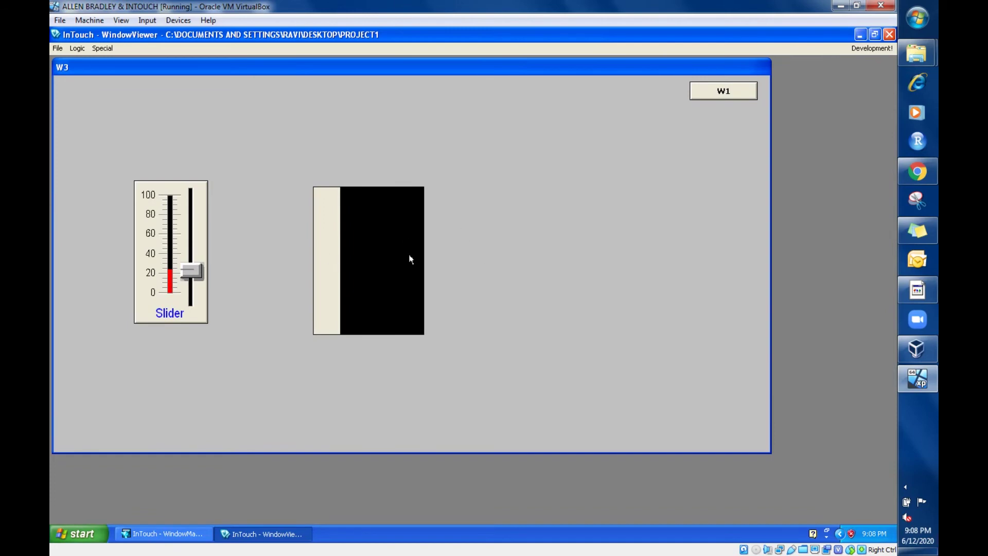
mouse_move(186, 270)
mouse_down()
mouse_move(181, 175)
mouse_move(182, 282)
mouse_up()
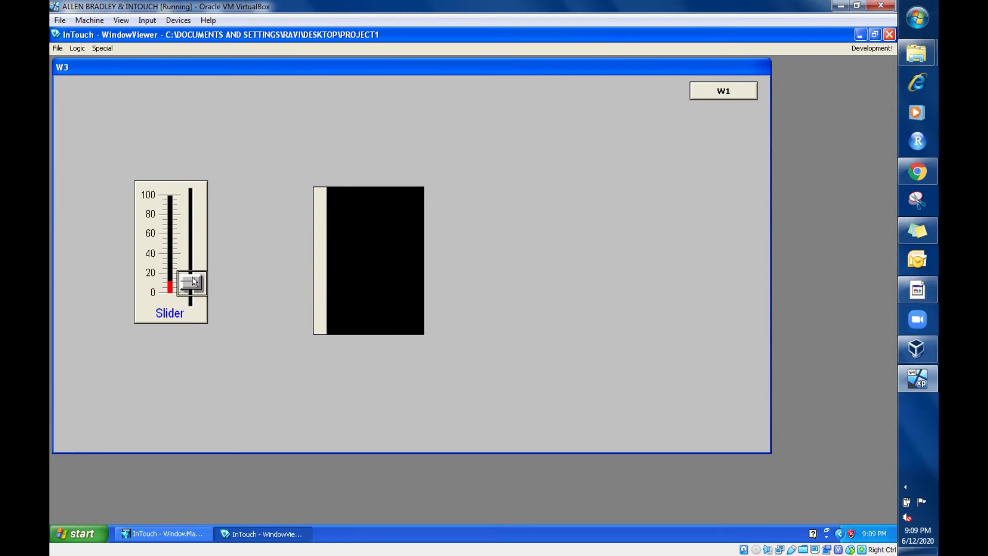
drag(192, 277, 202, 304)
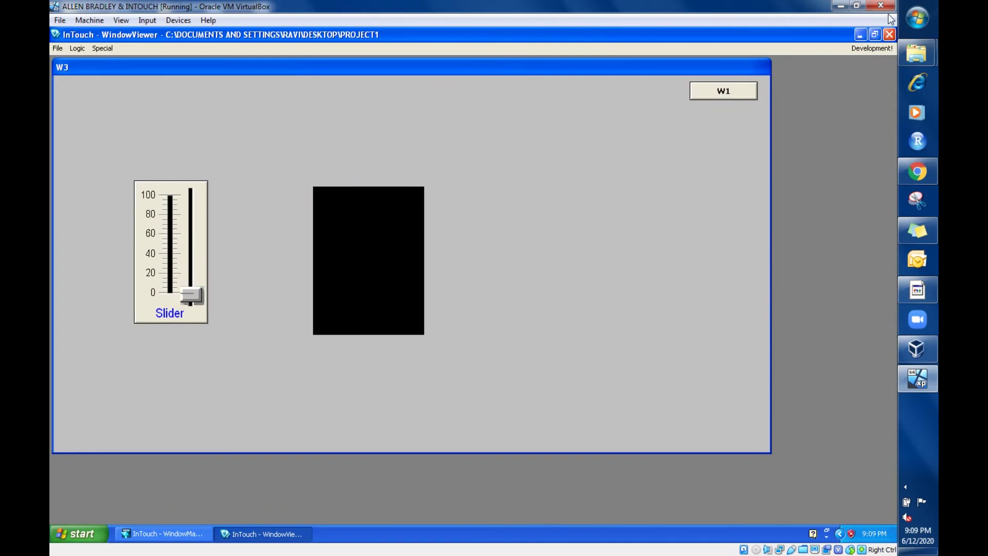
click(883, 48)
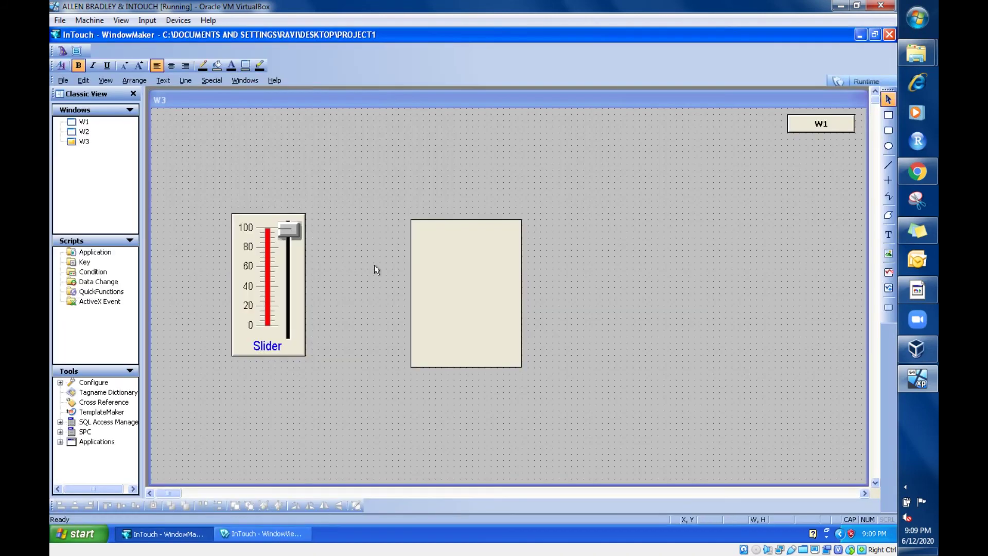
Set the rectangle's horizontal percent fill direction to Left and run W3 in WindowViewer.
click(482, 275)
double_click(483, 275)
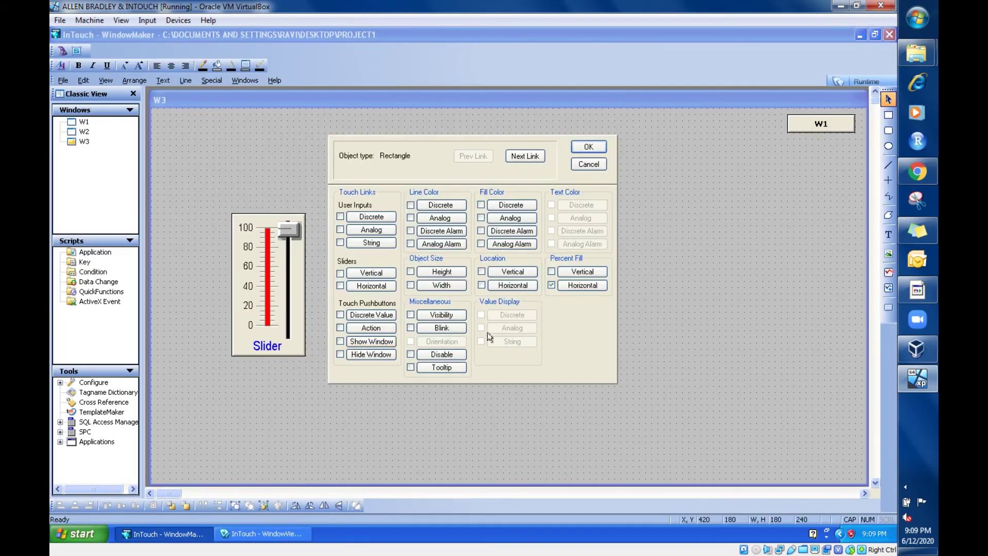
click(587, 285)
click(344, 303)
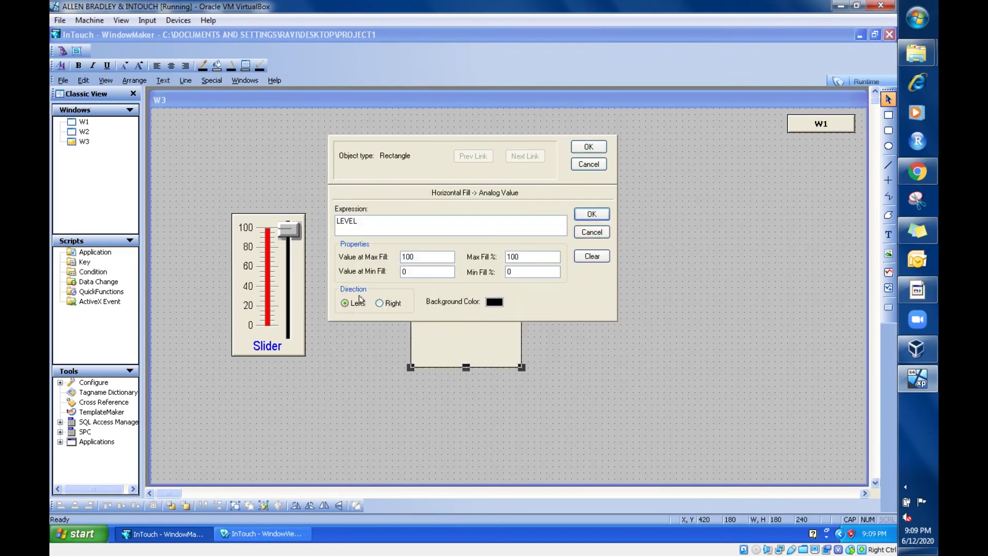
click(593, 213)
click(589, 147)
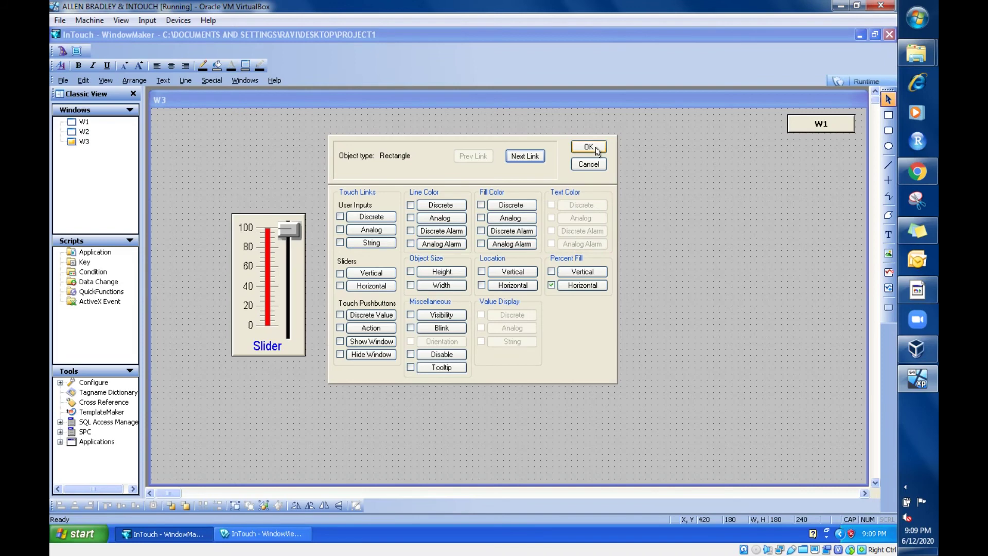
click(869, 81)
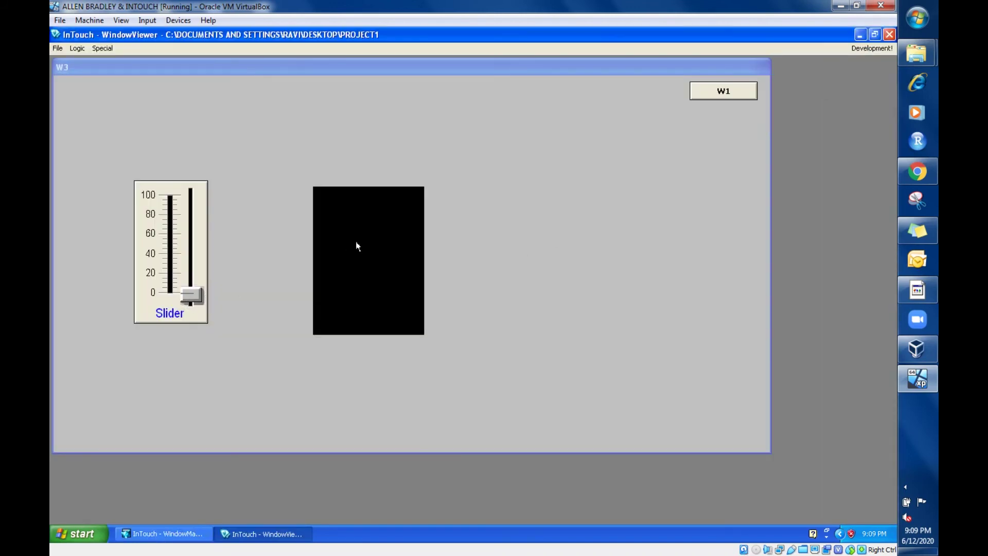
Raise LEVEL to watch the leftward fill, then switch back to WindowMaker development.
drag(197, 292, 187, 345)
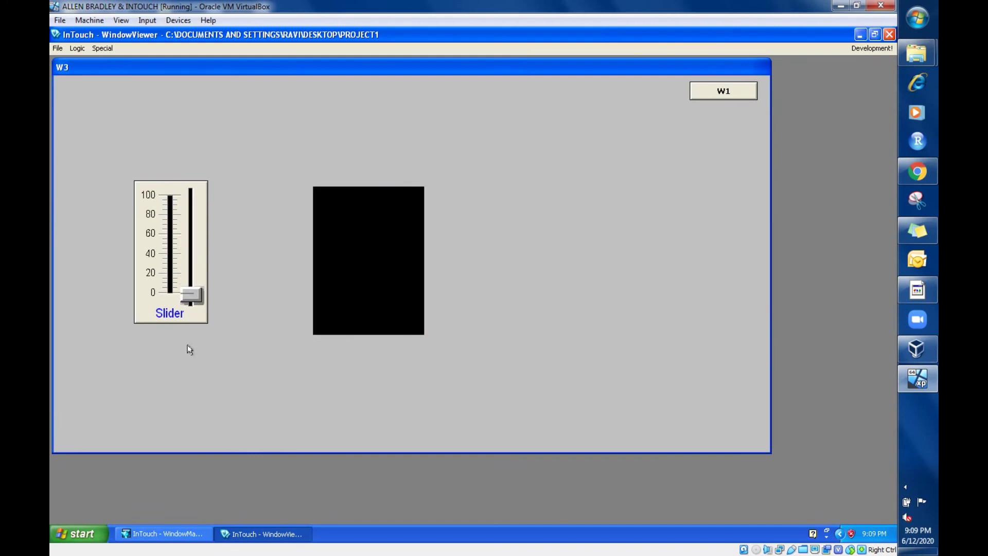
click(874, 48)
Change the horizontal percent fill's Max Fill % from 100 to 2 and run W3.
double_click(481, 273)
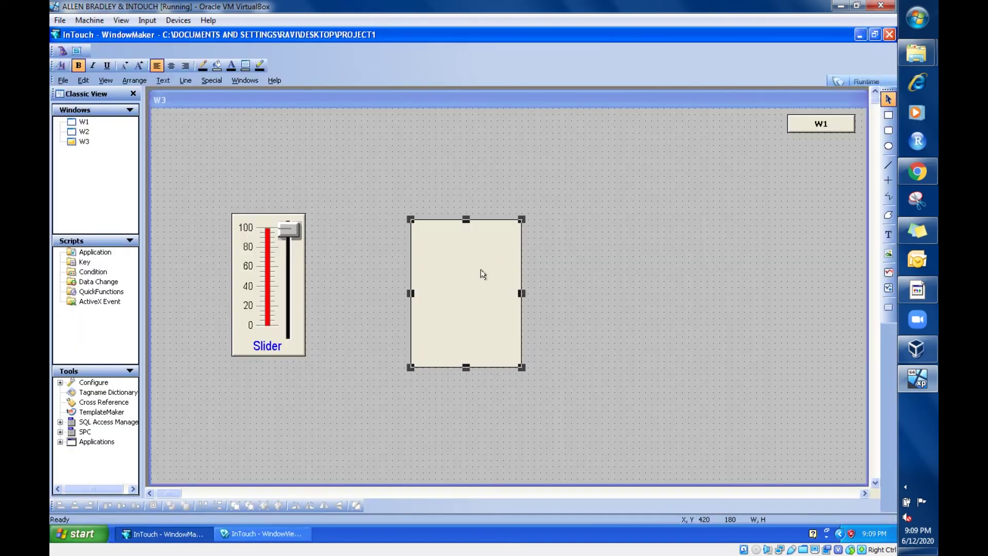
click(595, 287)
click(596, 290)
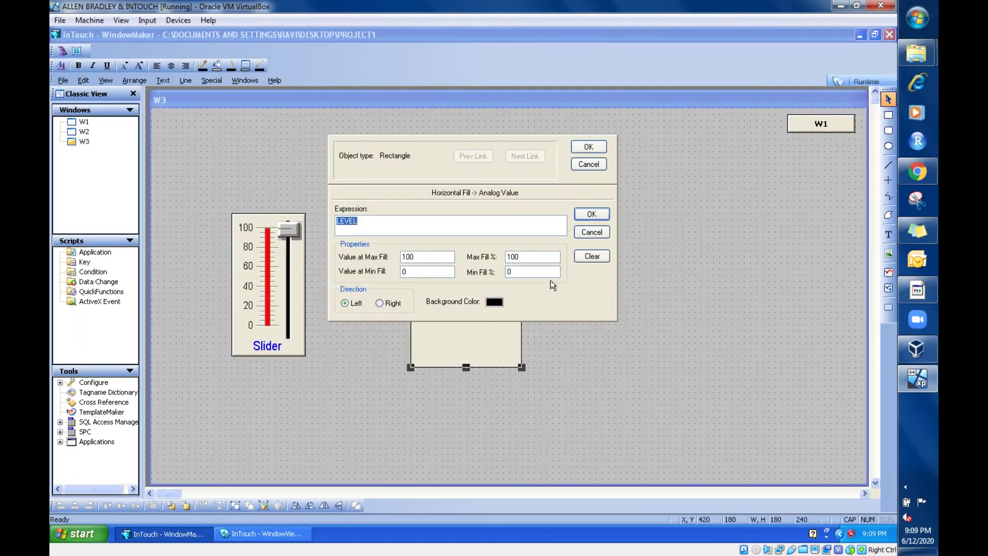
double_click(525, 260)
text(25)
click(591, 214)
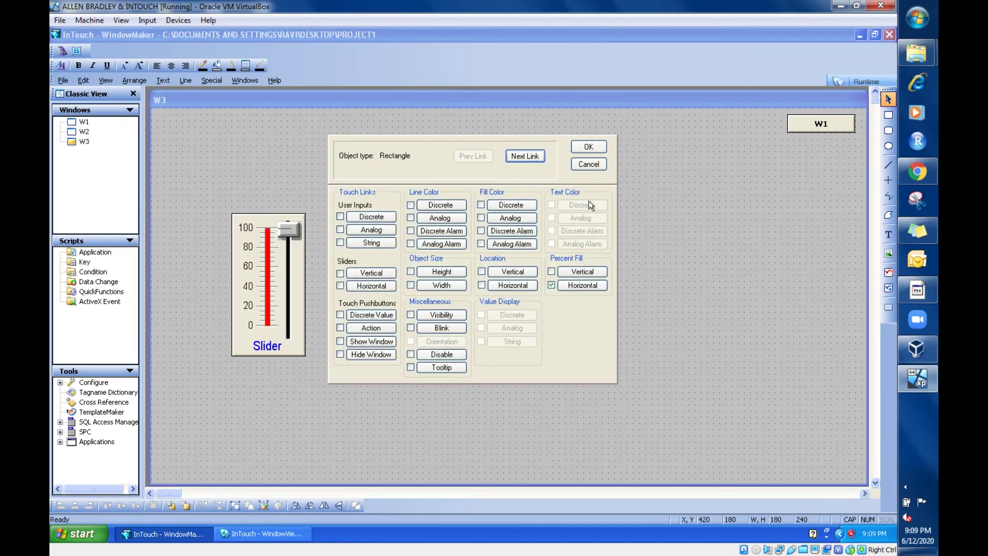
click(595, 151)
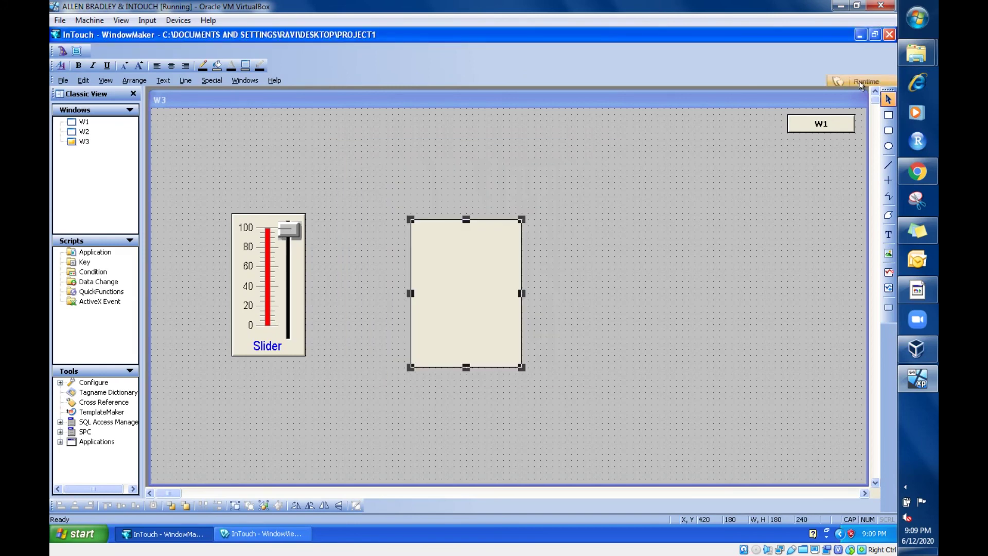
click(859, 81)
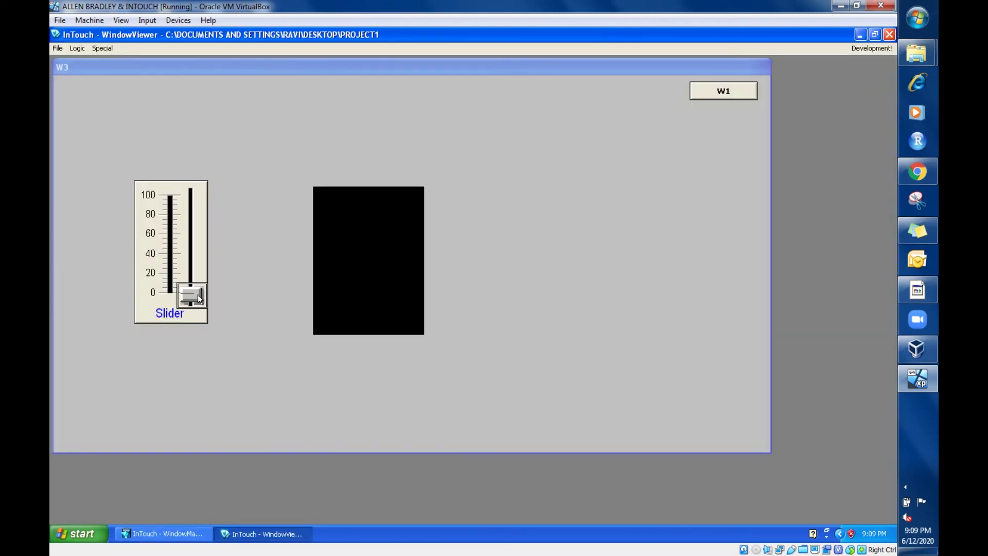
Sweep LEVEL from 0 to 100 and back to check the capped fill, then return to development.
drag(197, 295, 191, 186)
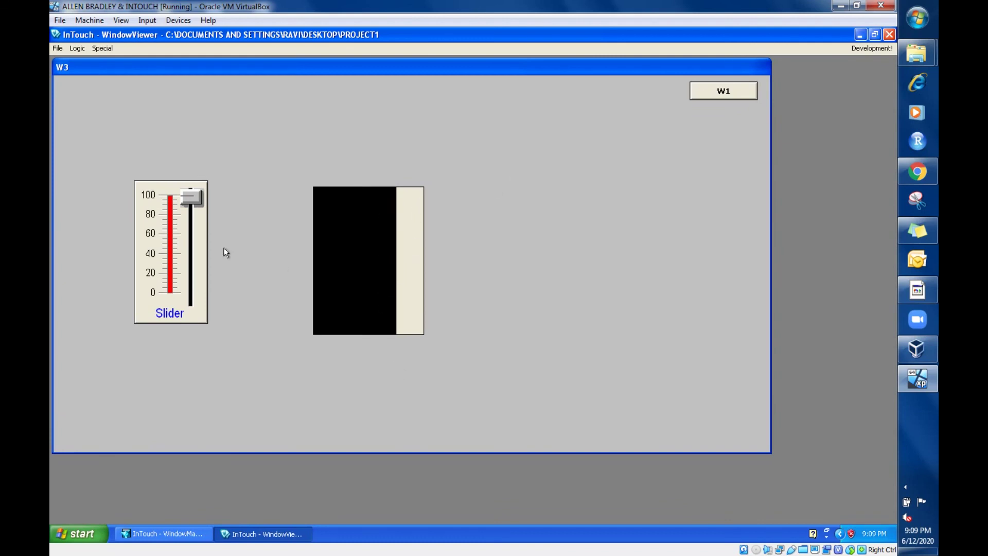
drag(191, 199, 194, 293)
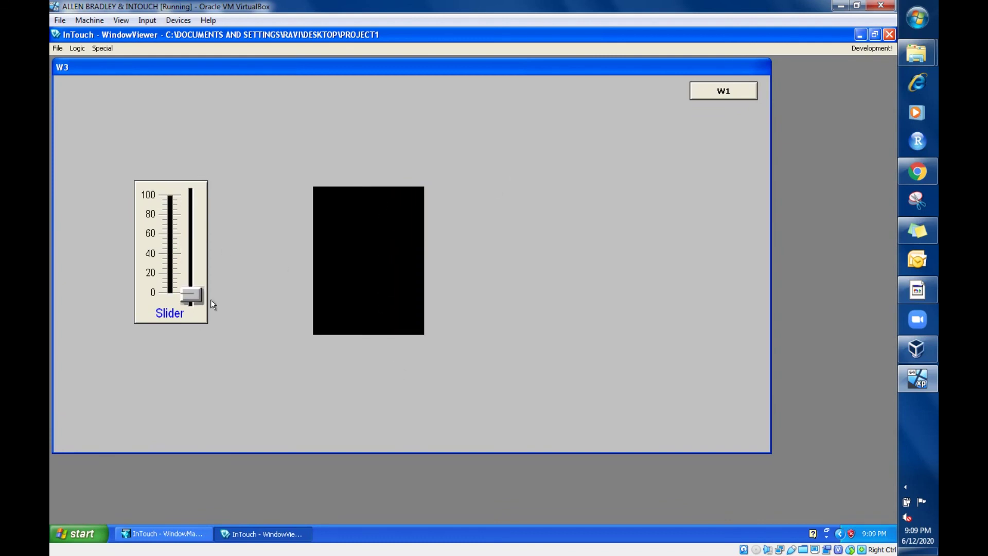
click(876, 48)
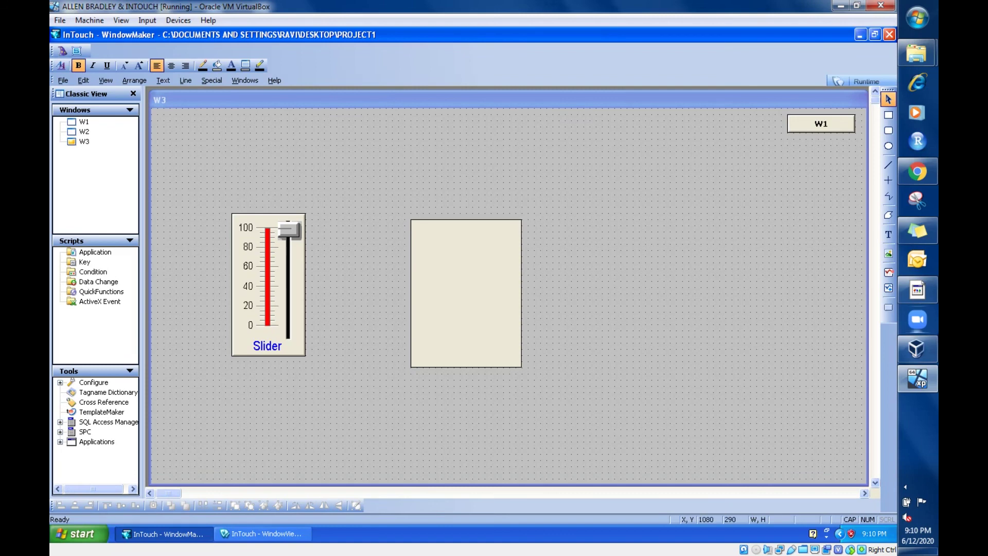
click(931, 430)
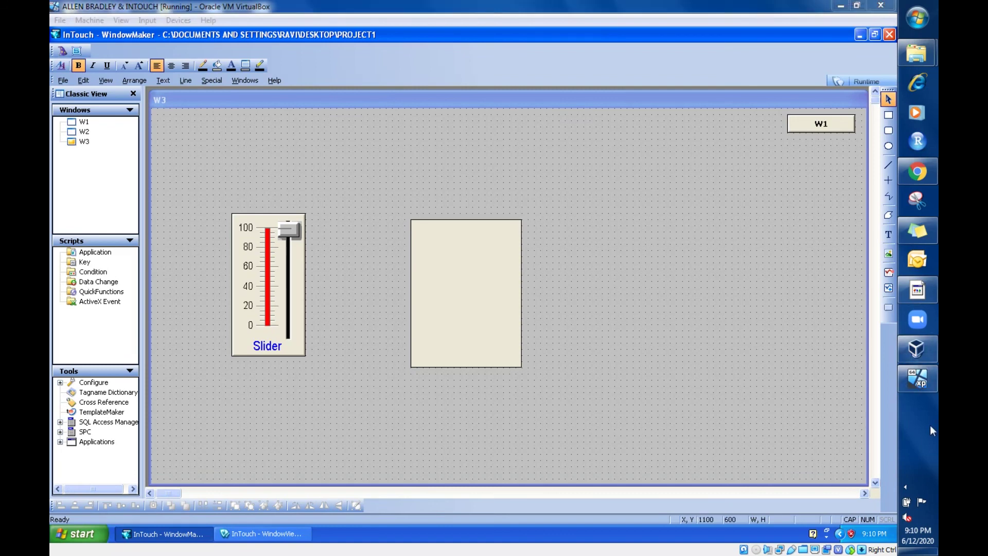